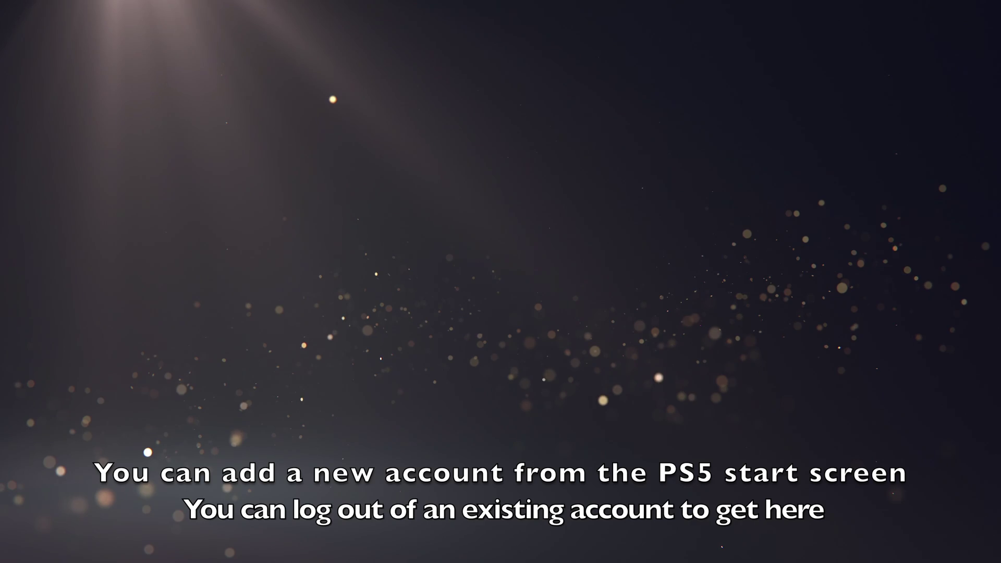
Choose Add User on the login screen, then Get Started, to reach the System Software Licence Agreement
{"action": "key", "text": "Left"}
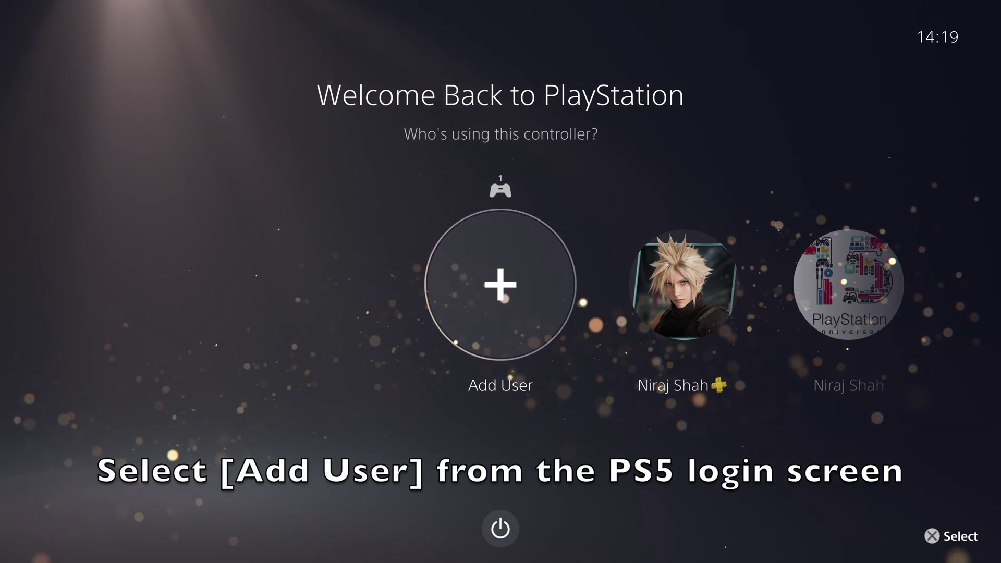
{"action": "key", "text": "Return"}
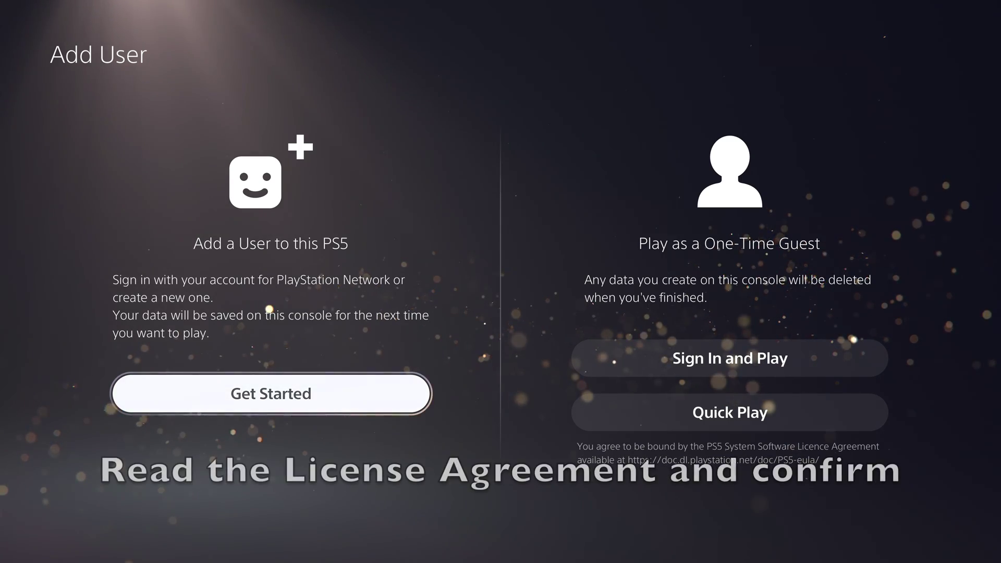
{"action": "key", "text": "Return"}
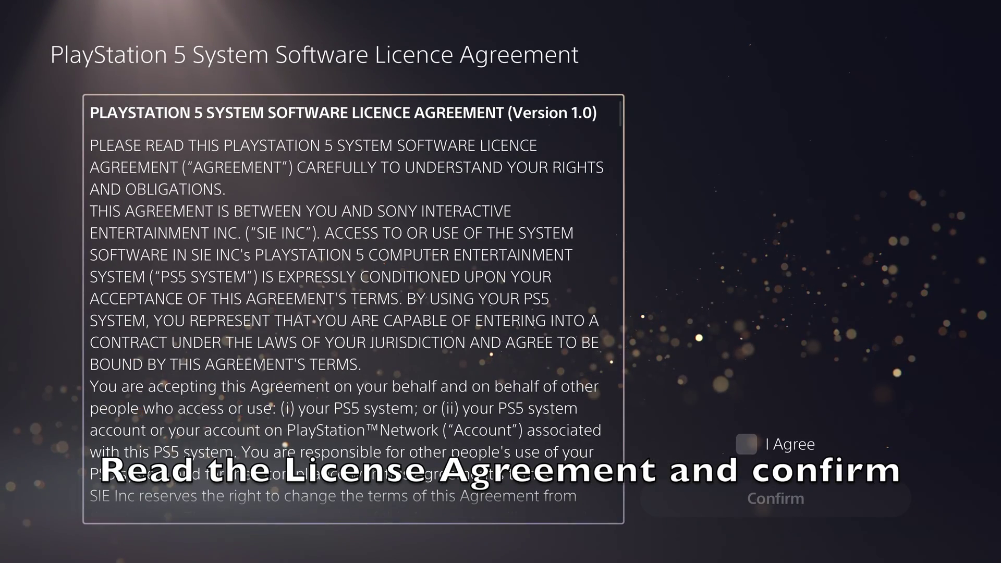
Tick I Agree on the licence agreement and confirm it
{"action": "key", "text": "Right"}
{"action": "key", "text": "Return"}
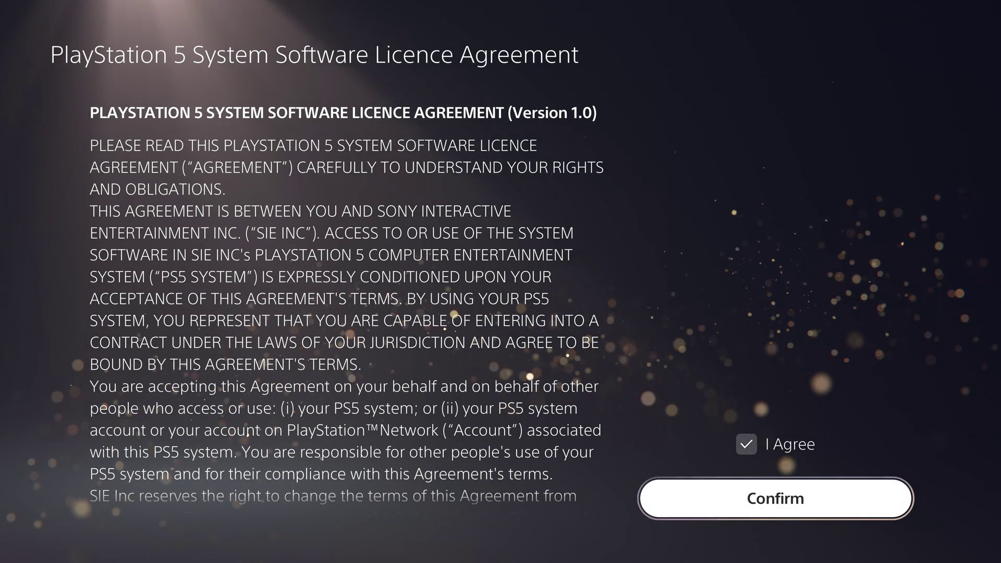
{"action": "key", "text": "Return"}
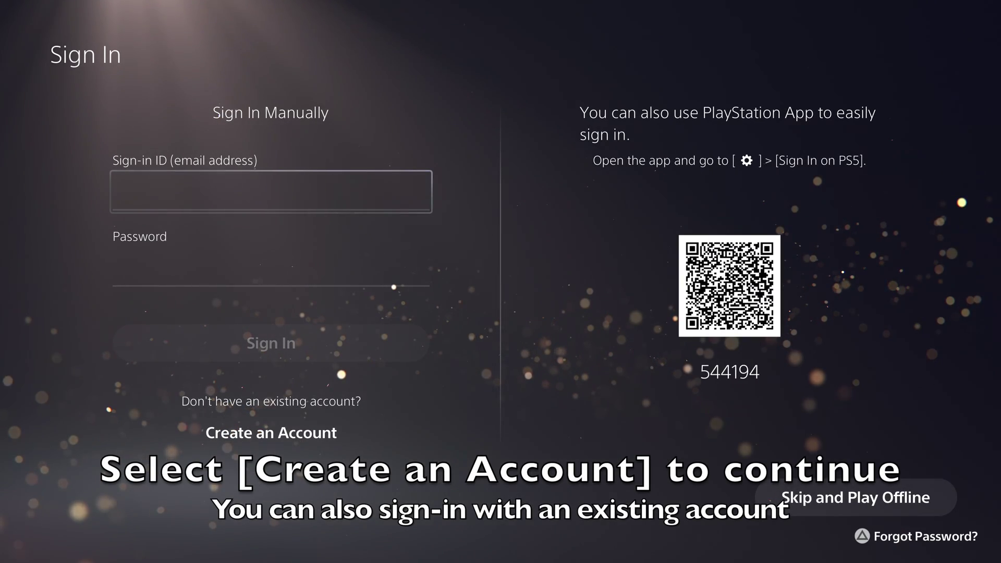
Choose Create an Account on the Sign In screen
{"action": "key", "text": "Down"}
{"action": "key", "text": "Down"}
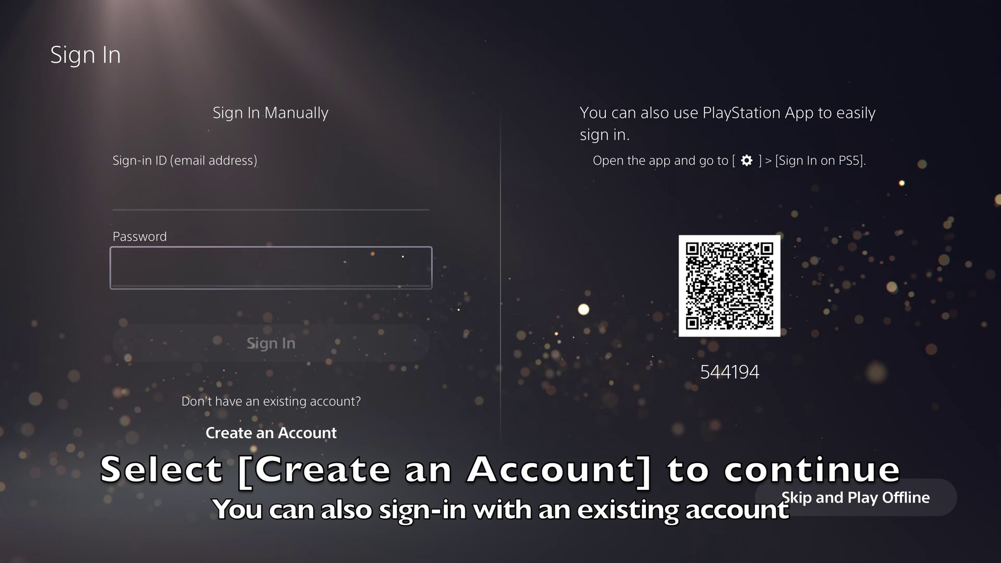
{"action": "key", "text": "Down"}
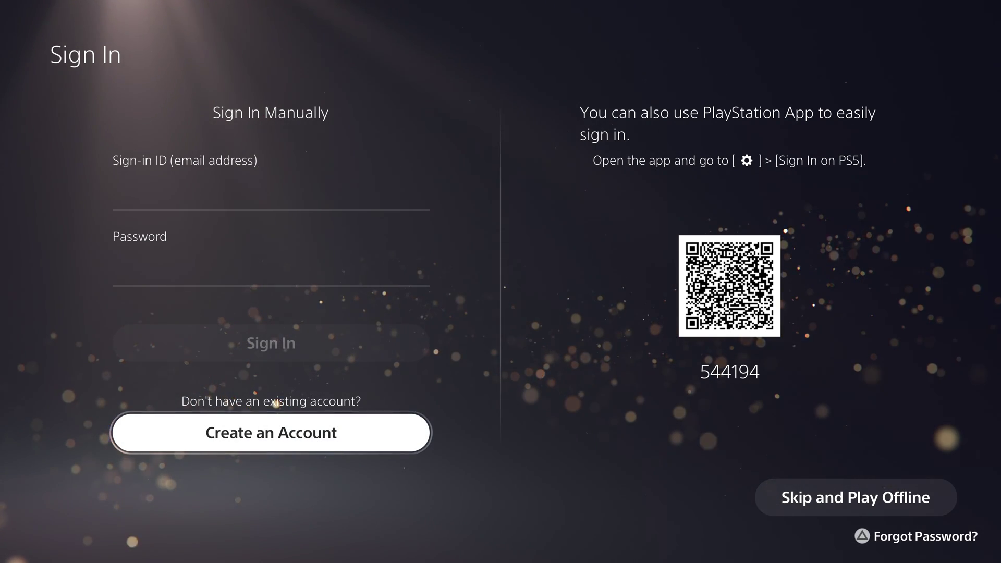
{"action": "key", "text": "Return"}
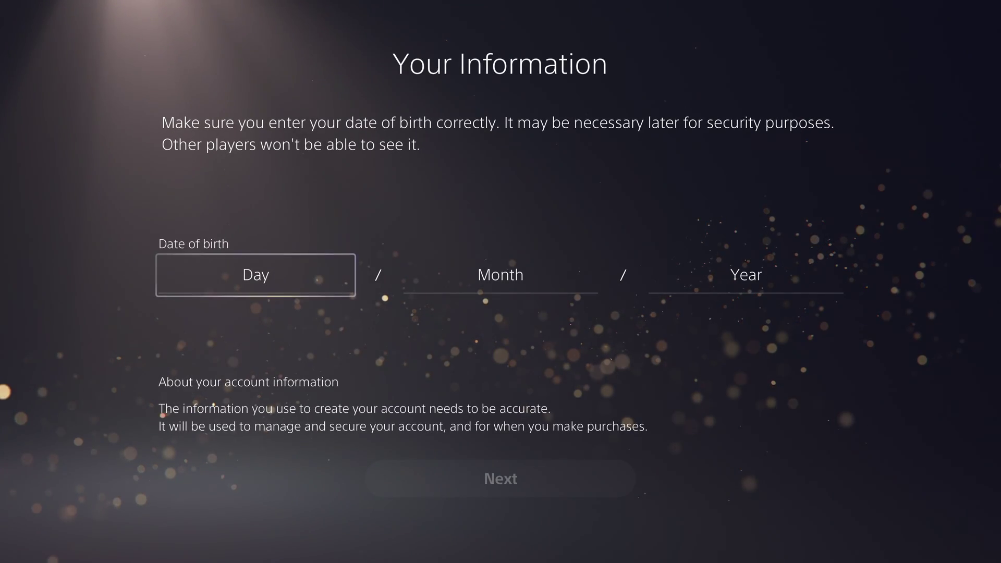
Set the birth day to 1 and the birth month to 1
{"action": "key", "text": "Return"}
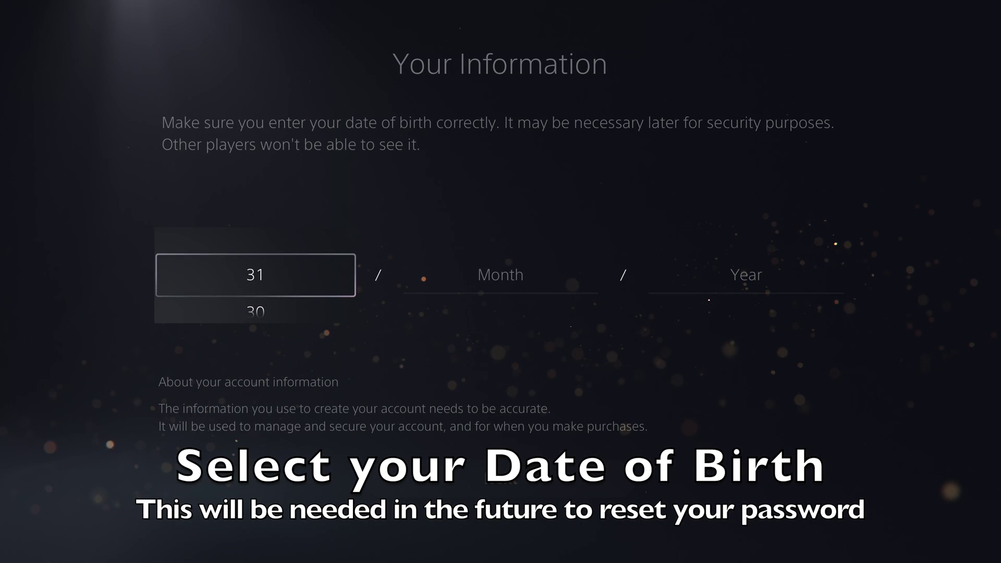
{"action": "key", "text": "Down"}
{"action": "key", "text": "Down"}
{"action": "key", "text": "Down"}
{"action": "key", "text": "Down"}
{"action": "key", "text": "Down"}
{"action": "key", "text": "Down"}
{"action": "key", "text": "Down"}
{"action": "key", "text": "Down"}
{"action": "key", "text": "Down"}
{"action": "key", "text": "Down"}
{"action": "key", "text": "Down"}
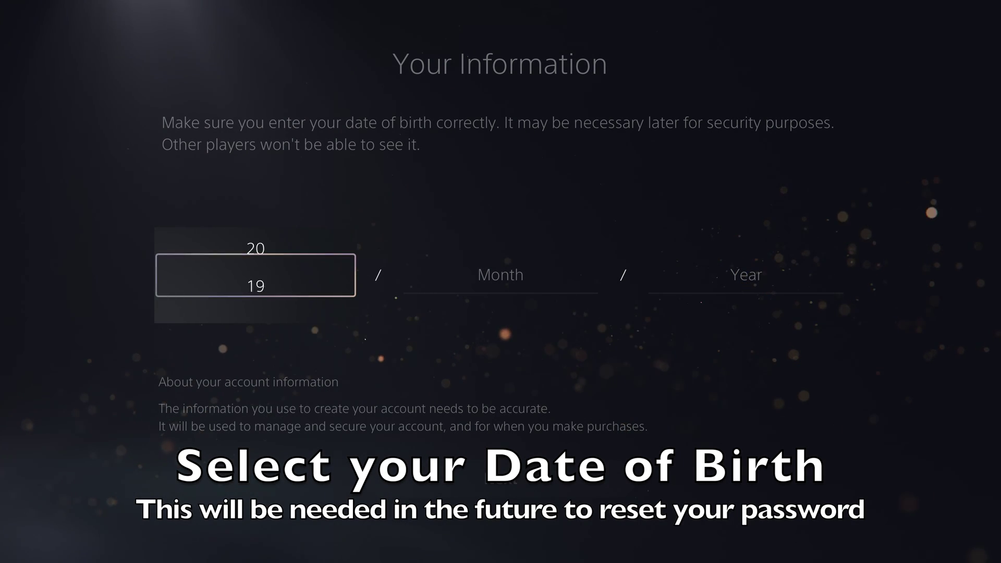
{"action": "key", "text": "Return"}
{"action": "key", "text": "Right"}
{"action": "key", "text": "Return"}
{"action": "key", "text": "Down"}
{"action": "key", "text": "Down"}
{"action": "key", "text": "Down"}
{"action": "key", "text": "Down"}
{"action": "key", "text": "Down"}
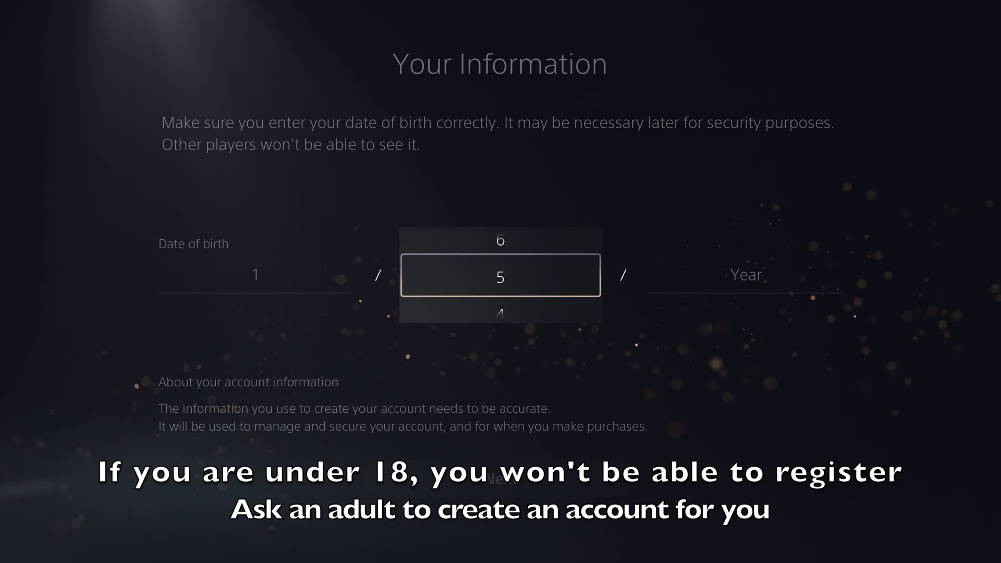
{"action": "key", "text": "Return"}
Set the birth year to 1985 and submit the date of birth
{"action": "key", "text": "Right"}
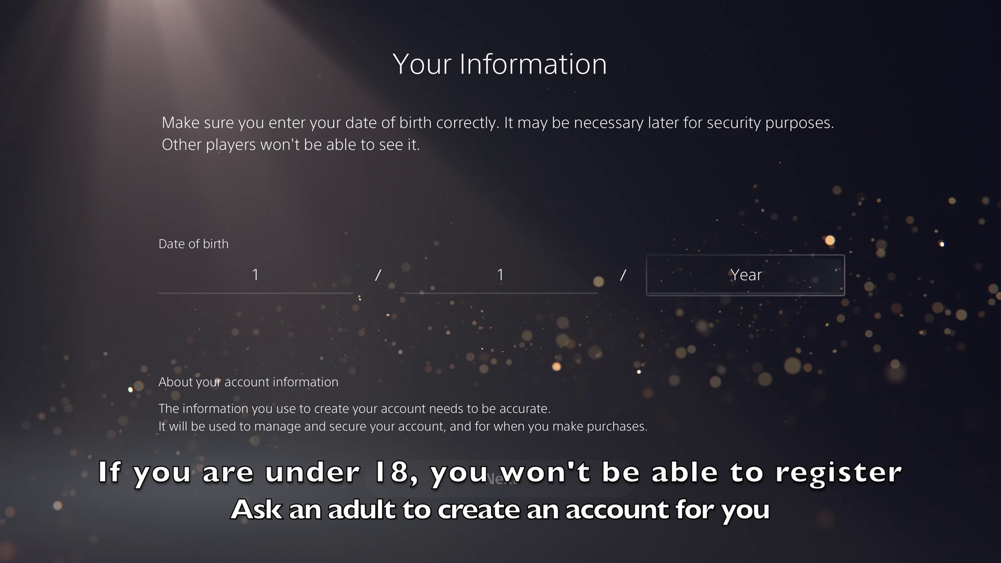
{"action": "key", "text": "Return"}
{"action": "key", "text": "Down"}
{"action": "key", "text": "Down"}
{"action": "key", "text": "Down"}
{"action": "key", "text": "Down"}
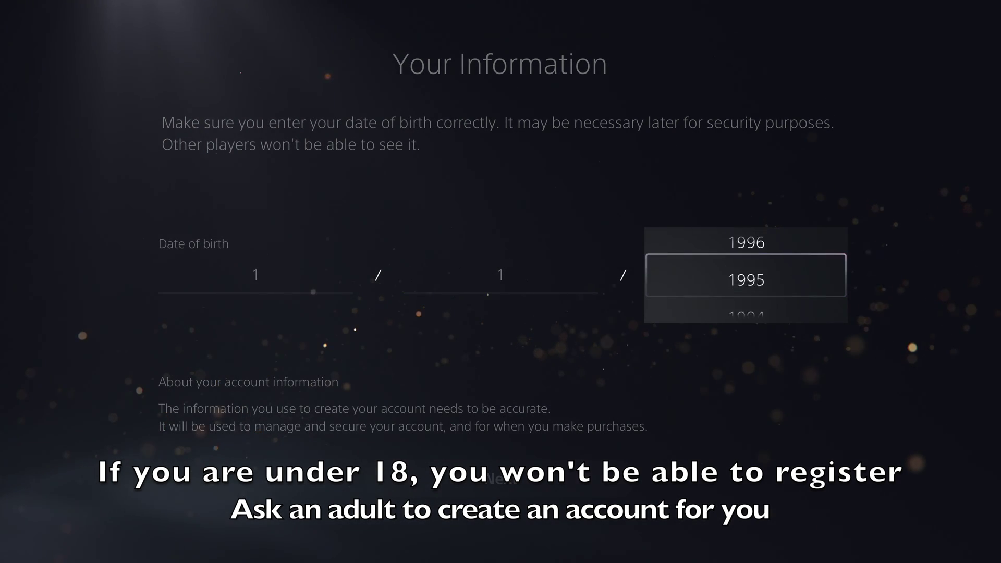
{"action": "key", "text": "Down"}
{"action": "key", "text": "Down"}
{"action": "key", "text": "Down"}
{"action": "key", "text": "Down"}
{"action": "key", "text": "Down"}
{"action": "key", "text": "Down"}
{"action": "key", "text": "Down"}
{"action": "key", "text": "Down"}
{"action": "key", "text": "Down"}
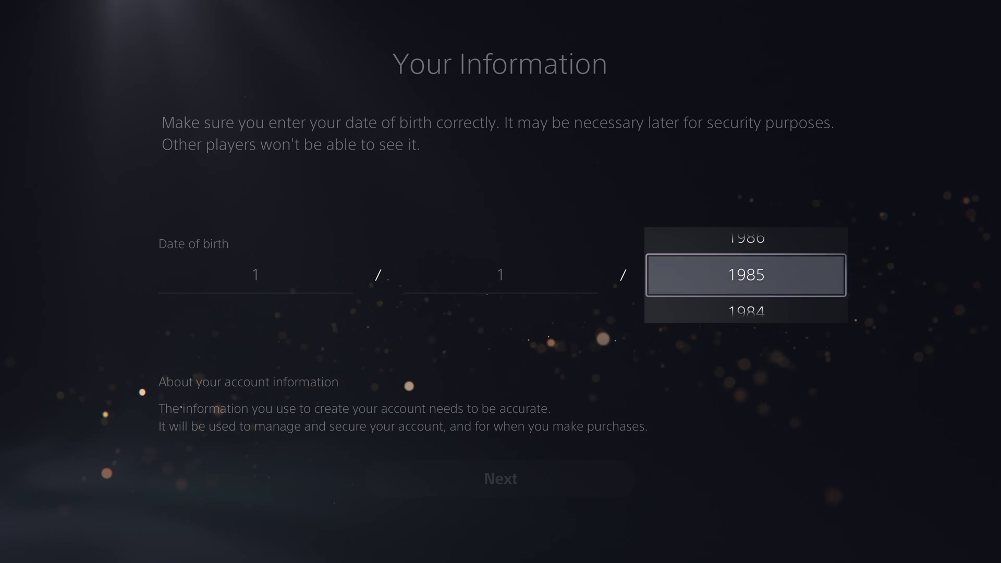
{"action": "key", "text": "Return"}
{"action": "key", "text": "Down"}
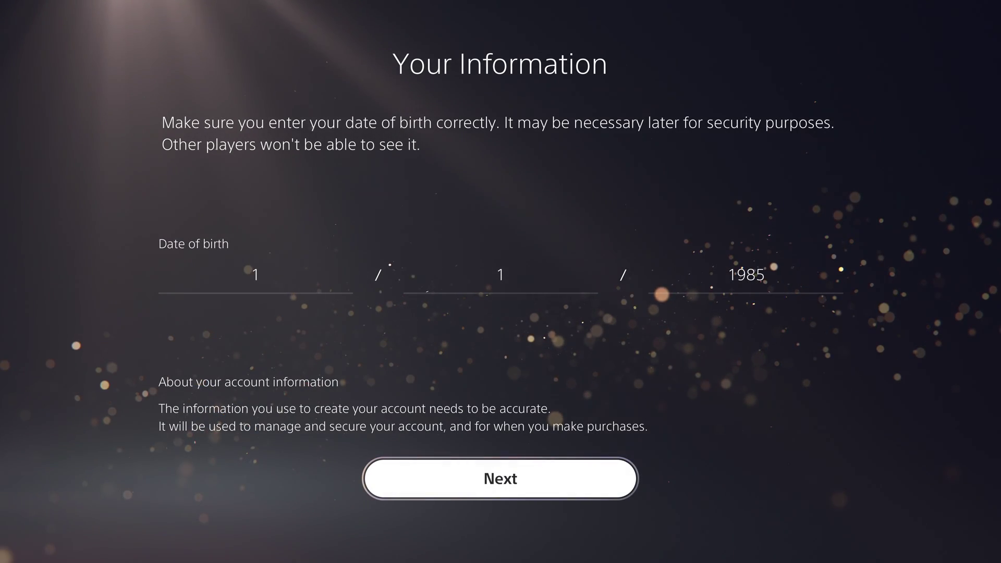
{"action": "key", "text": "Return"}
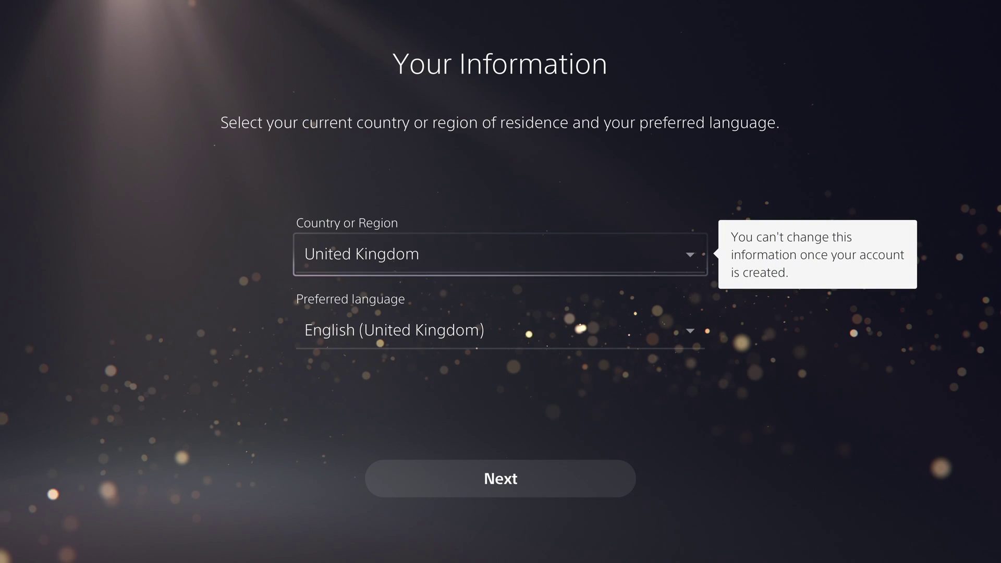
Keep United Kingdom with English (United Kingdom), then submit the sign-in email and password
{"action": "key", "text": "Down"}
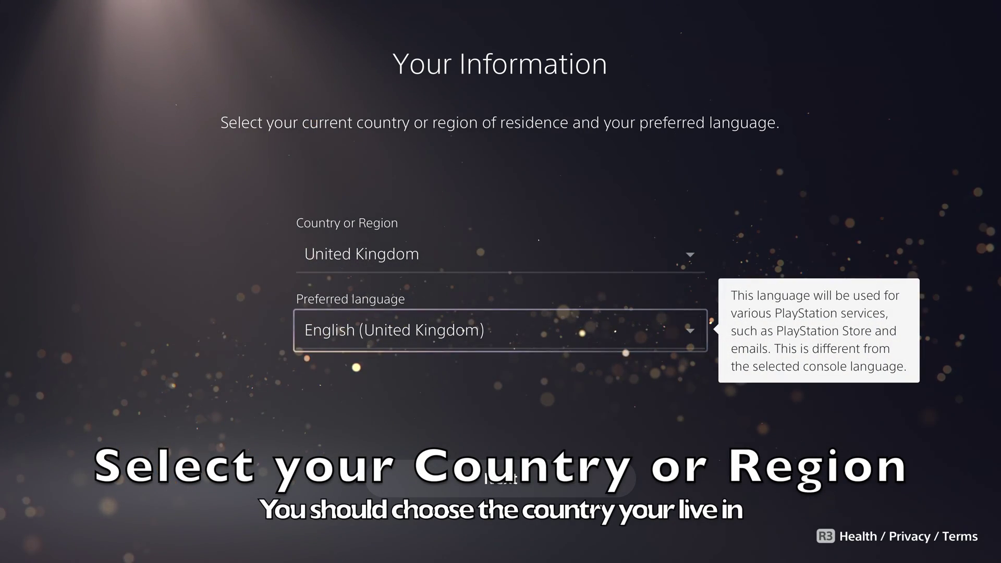
{"action": "key", "text": "Down"}
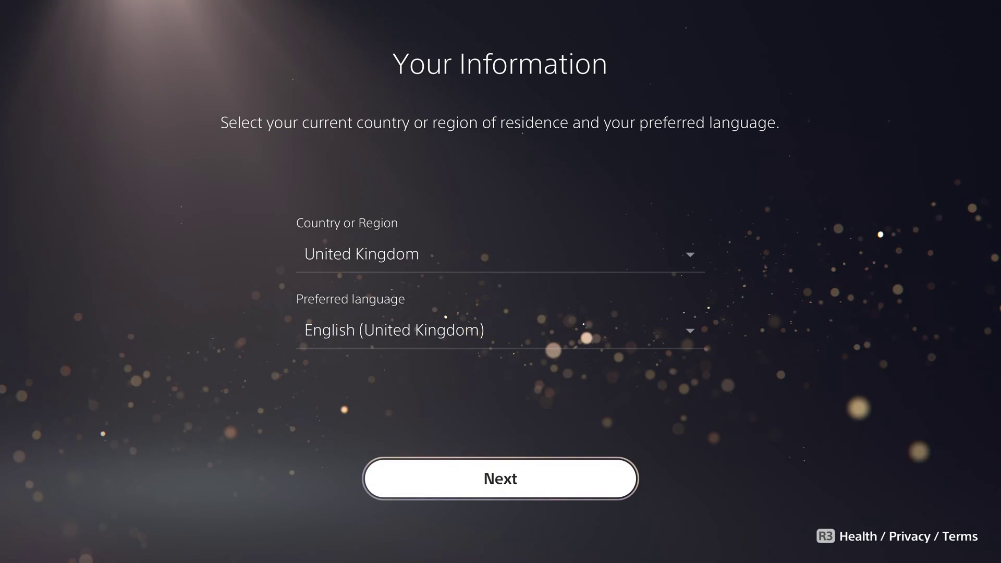
{"action": "key", "text": "Return"}
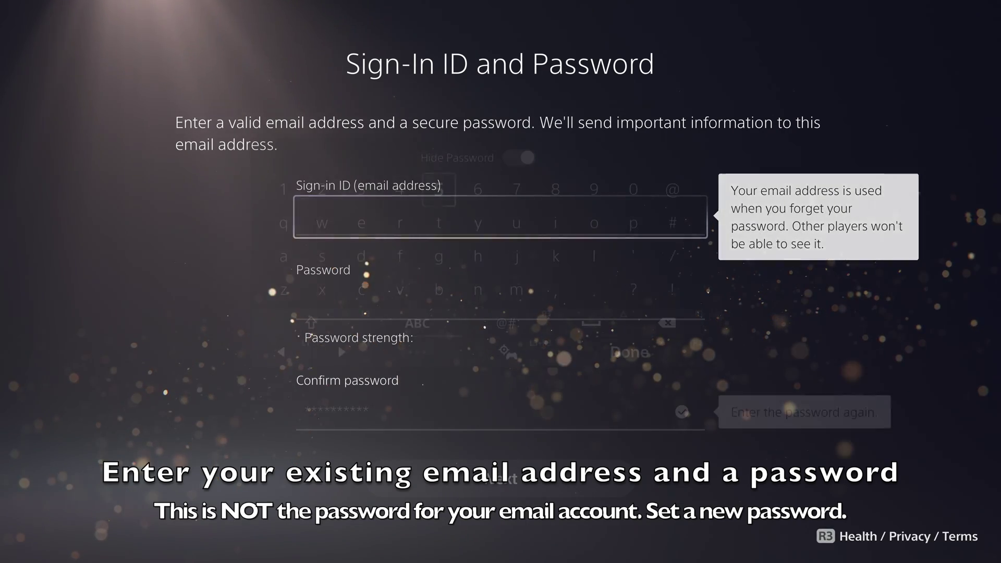
{"action": "key", "text": "Down"}
{"action": "key", "text": "Return"}
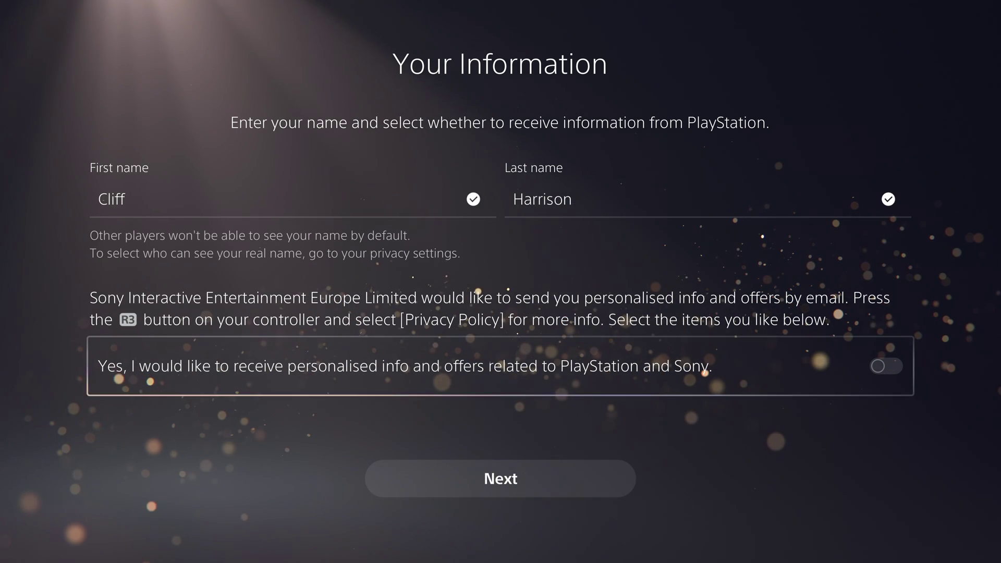
Leave the marketing offers toggle off and submit the name page
{"action": "key", "text": "Down"}
{"action": "key", "text": "Up"}
{"action": "key", "text": "Down"}
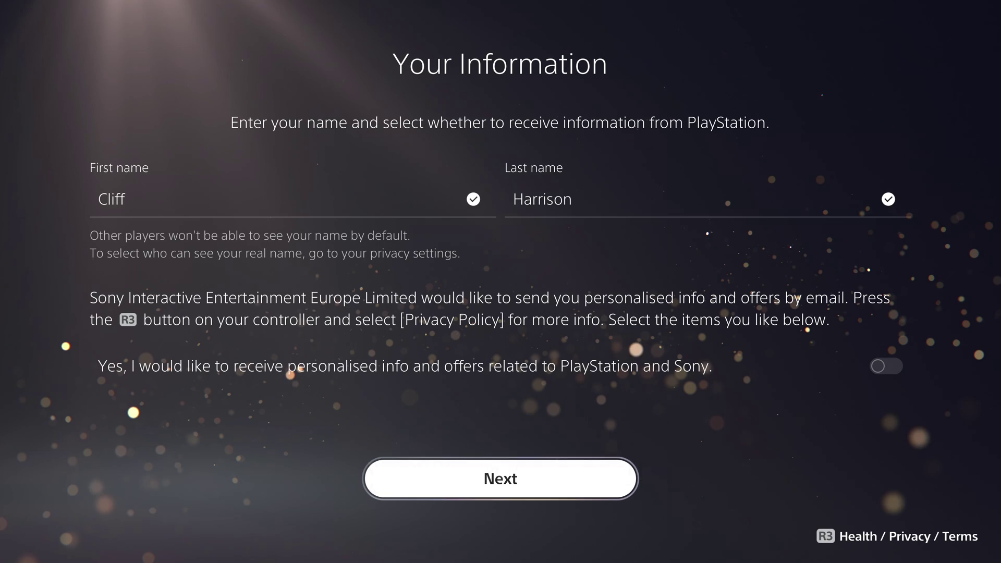
{"action": "key", "text": "Return"}
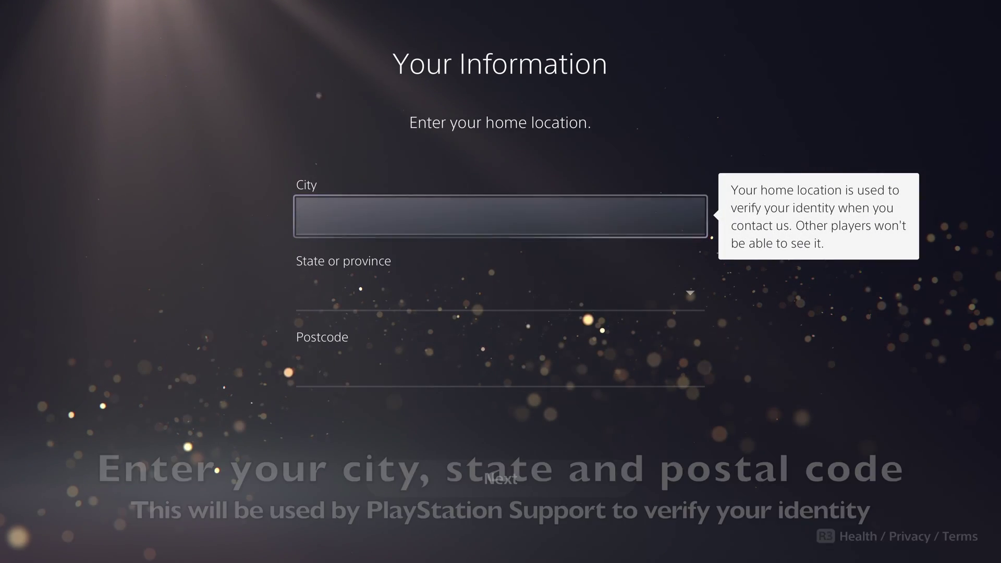
Enter London as the city
{"action": "key", "text": "Return"}
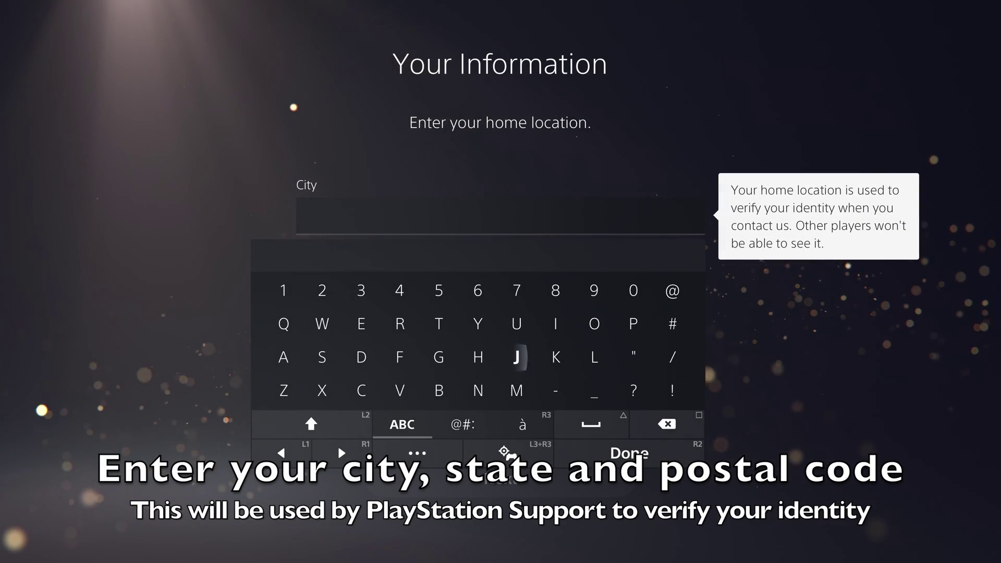
{"action": "type", "text": "Lo"}
{"action": "key", "text": "Down"}
{"action": "key", "text": "Left"}
{"action": "type", "text": "n"}
{"action": "key", "text": "Up"}
{"action": "key", "text": "Left"}
{"action": "key", "text": "Left"}
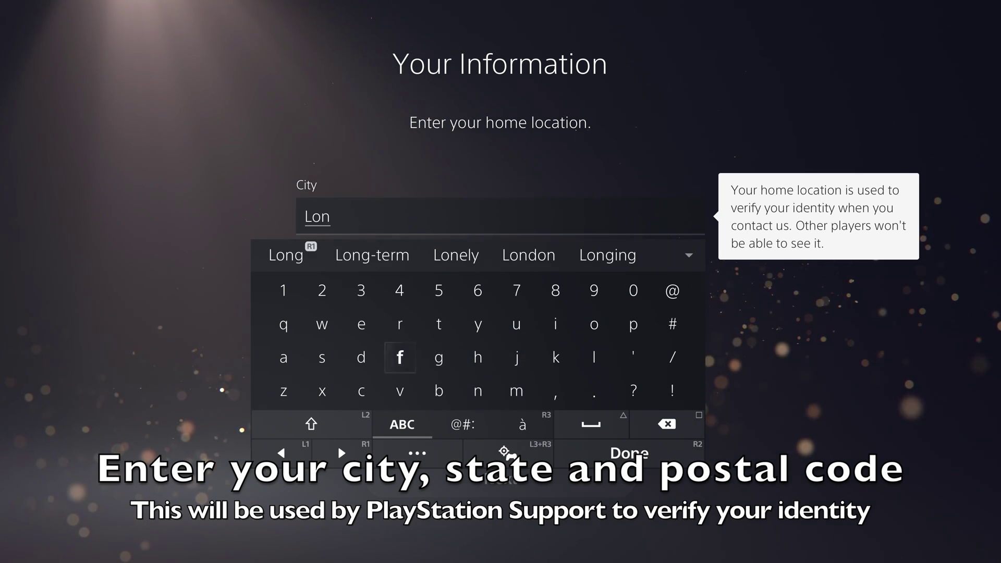
{"action": "key", "text": "Left"}
{"action": "type", "text": "d"}
{"action": "key", "text": "Up"}
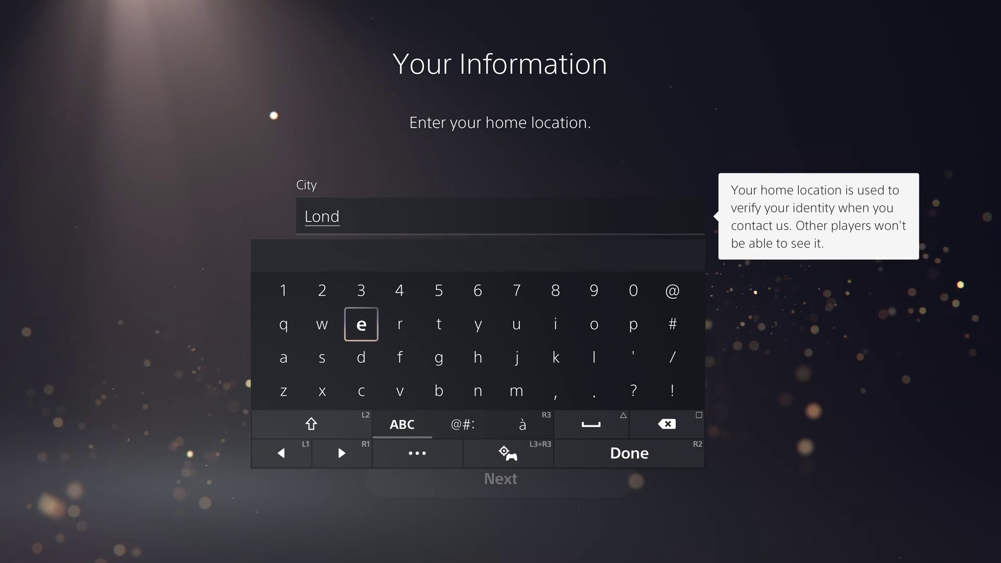
{"action": "type", "text": "on"}
{"action": "key", "text": "Return"}
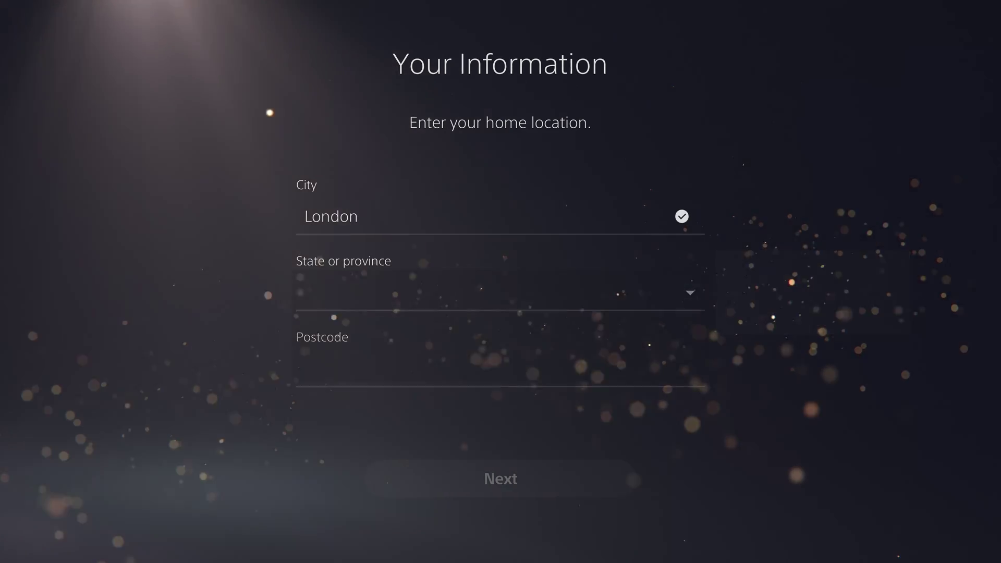
Choose England as the state or province
{"action": "key", "text": "Return"}
{"action": "key", "text": "Return"}
{"action": "key", "text": "Down"}
{"action": "key", "text": "Return"}
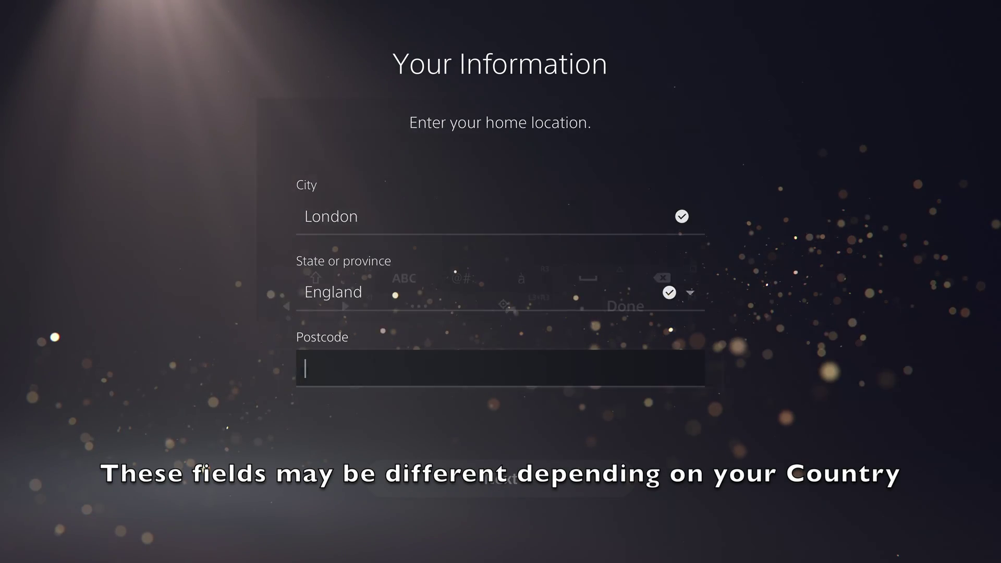
Enter the postcode on the on-screen keyboard and submit the home location
{"action": "key", "text": "Right"}
{"action": "type", "text": "H"}
{"action": "key", "text": "Left"}
{"action": "key", "text": "Left"}
{"action": "key", "text": "Left"}
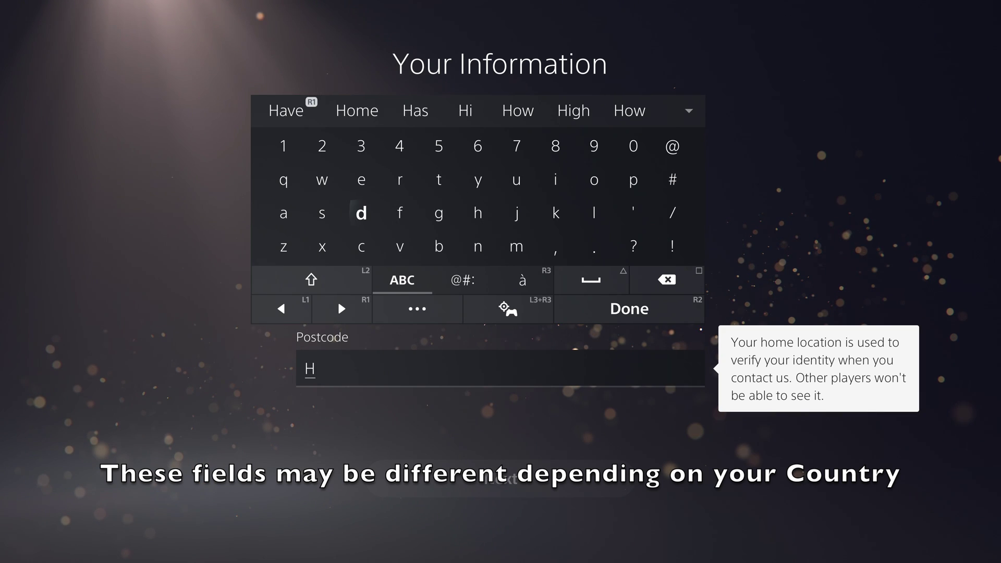
{"action": "key", "text": "shift"}
{"action": "key", "text": "Left"}
{"action": "key", "text": "Left"}
{"action": "type", "text": "A"}
{"action": "key", "text": "Up"}
{"action": "key", "text": "Up"}
{"action": "key", "text": "Right"}
{"action": "key", "text": "Right"}
{"action": "key", "text": "Right"}
{"action": "key", "text": "Right"}
{"action": "key", "text": "Right"}
{"action": "key", "text": "Right"}
{"action": "key", "text": "Right"}
{"action": "type", "text": "9"}
{"action": "key", "text": "shift"}
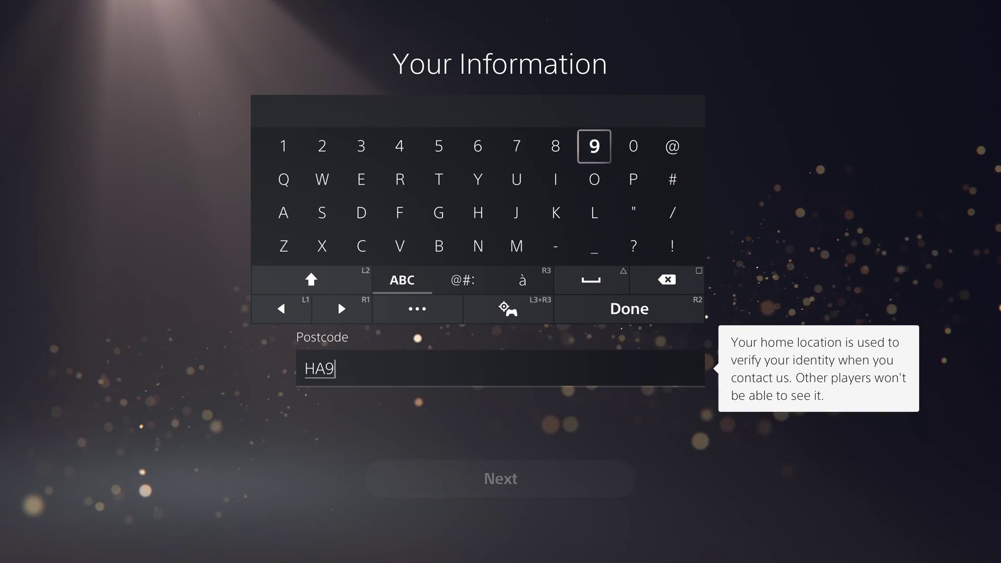
{"action": "key", "text": "shift"}
{"action": "key", "text": "Left"}
{"action": "type", "text": "8"}
{"action": "key", "text": "Down"}
{"action": "key", "text": "Left"}
{"action": "key", "text": "Left"}
{"action": "key", "text": "Left"}
{"action": "key", "text": "Down"}
{"action": "key", "text": "Right"}
{"action": "key", "text": "shift"}
{"action": "key", "text": "Down"}
{"action": "type", "text": "N"}
{"action": "key", "text": "Up"}
{"action": "key", "text": "Left"}
{"action": "key", "text": "Left"}
{"action": "key", "text": "Left"}
{"action": "key", "text": "Left"}
{"action": "key", "text": "Left"}
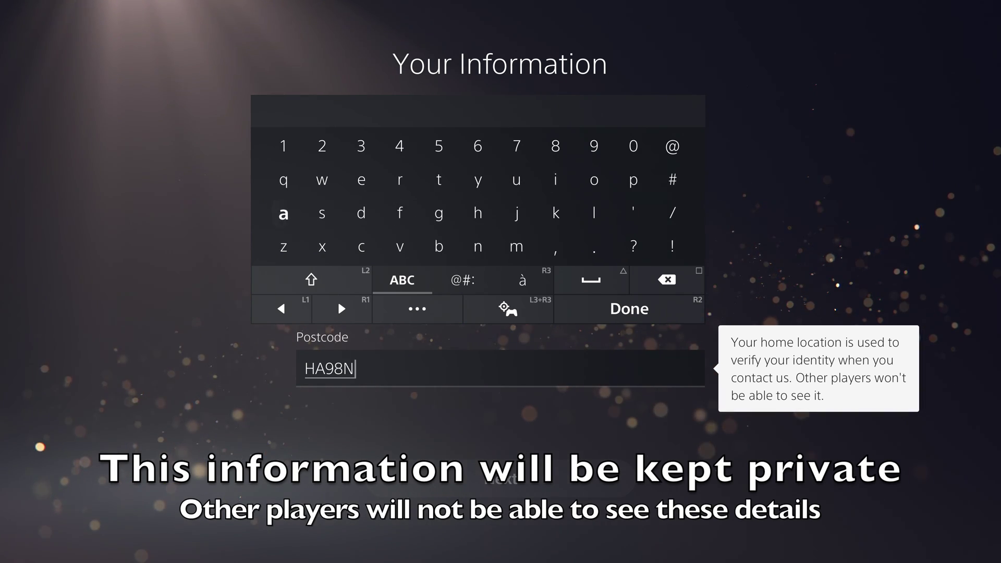
{"action": "key", "text": "shift"}
{"action": "type", "text": "A"}
{"action": "key", "text": "Return"}
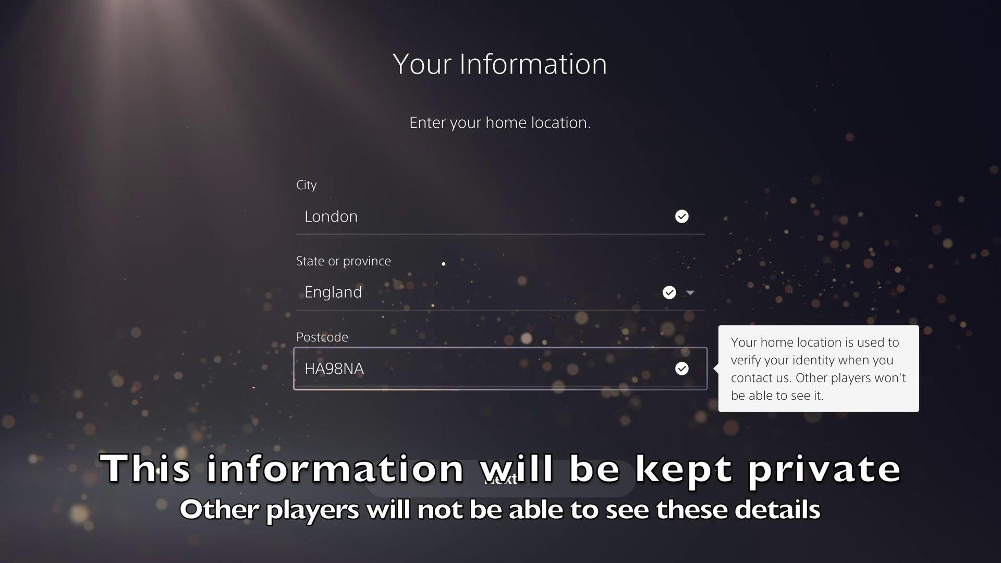
{"action": "key", "text": "Down"}
{"action": "key", "text": "Return"}
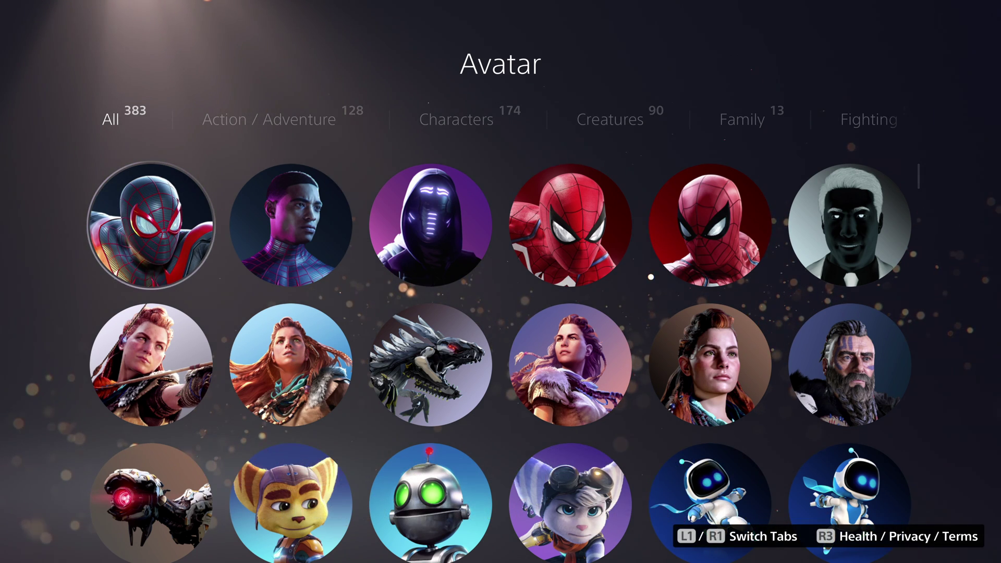
Choose the first avatar and browse the suggested online IDs
{"action": "key", "text": "Return"}
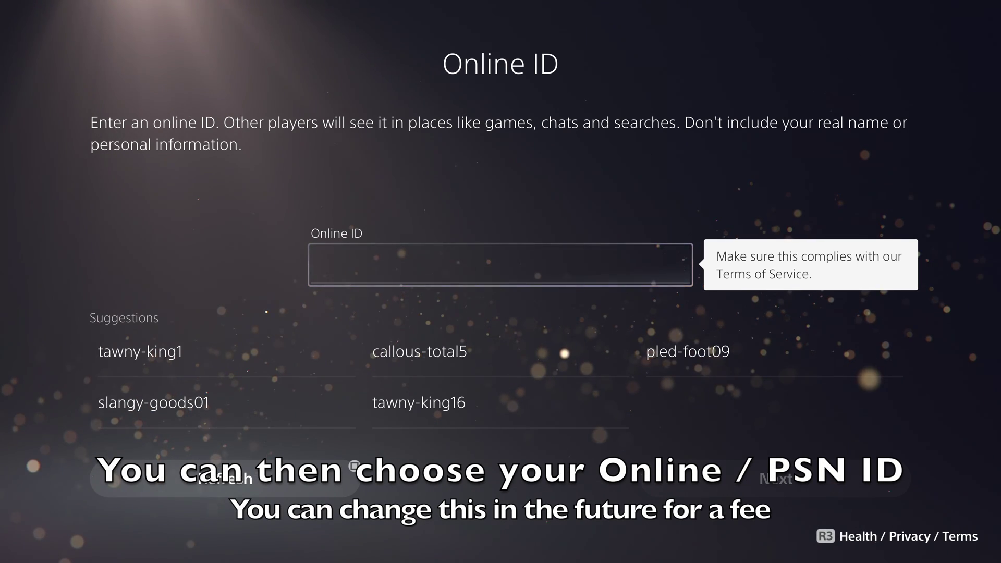
{"action": "key", "text": "Down"}
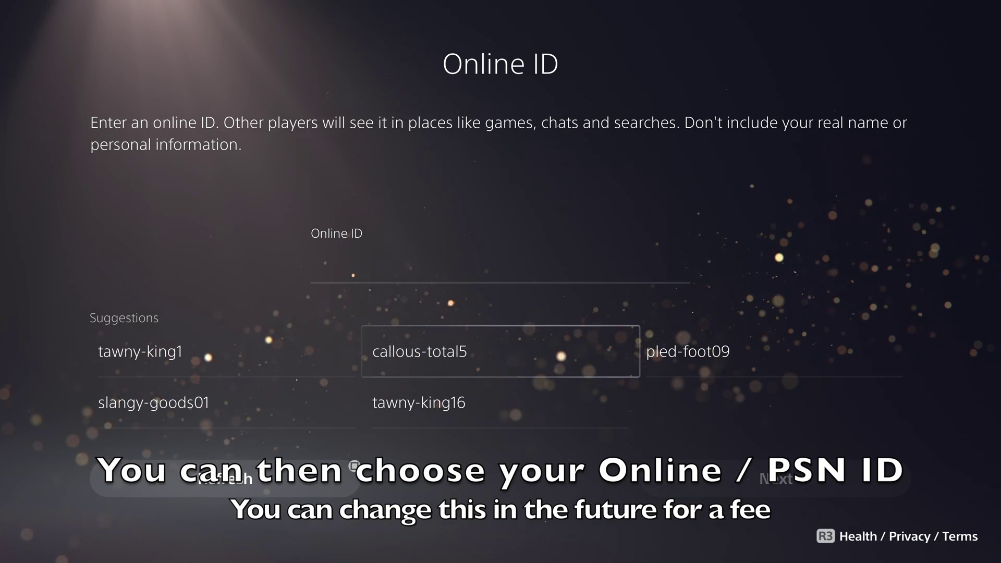
{"action": "key", "text": "Left"}
{"action": "key", "text": "Down"}
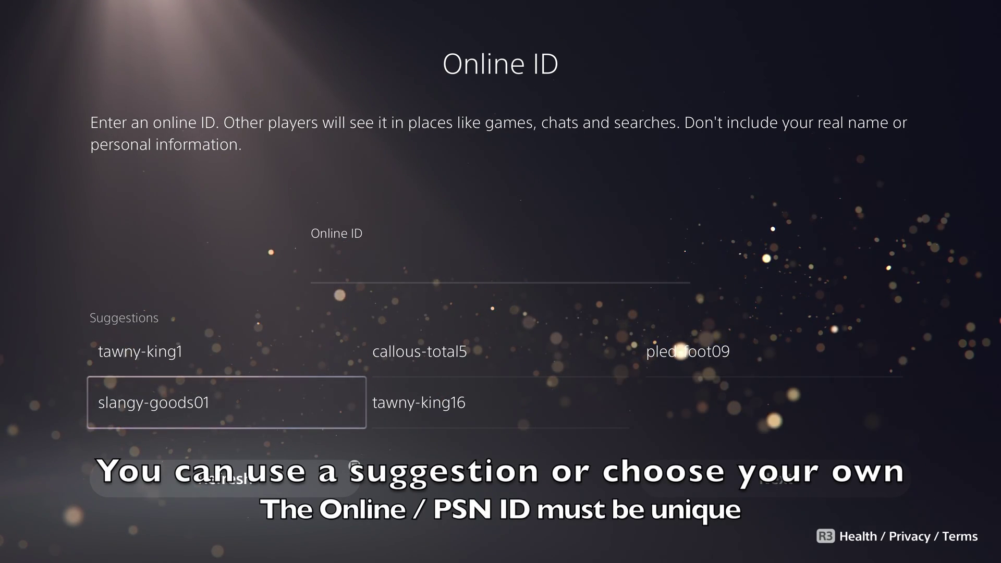
{"action": "key", "text": "Right"}
{"action": "key", "text": "Up"}
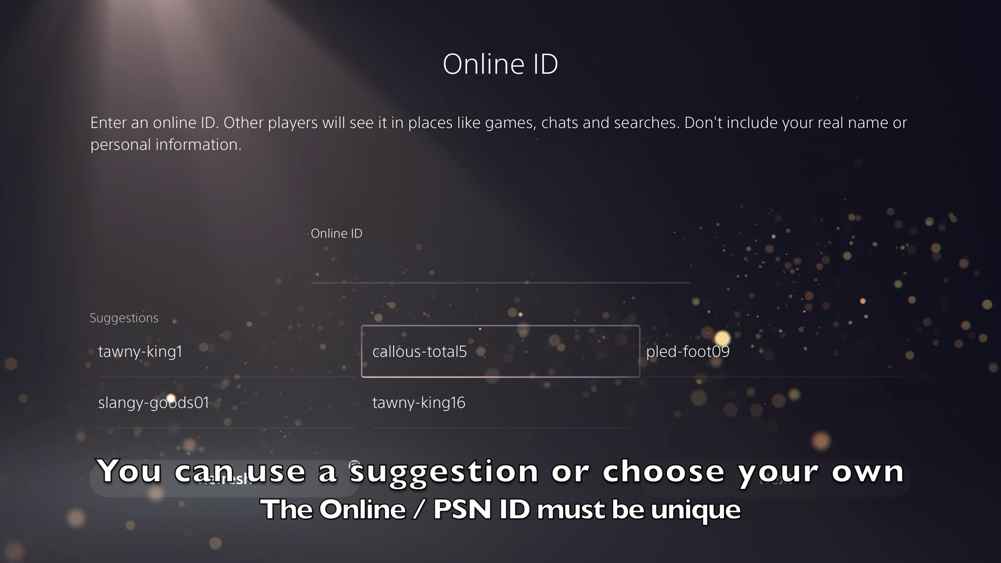
{"action": "key", "text": "Up"}
Type a custom online ID on the on-screen keyboard and finish entry
{"action": "key", "text": "Return"}
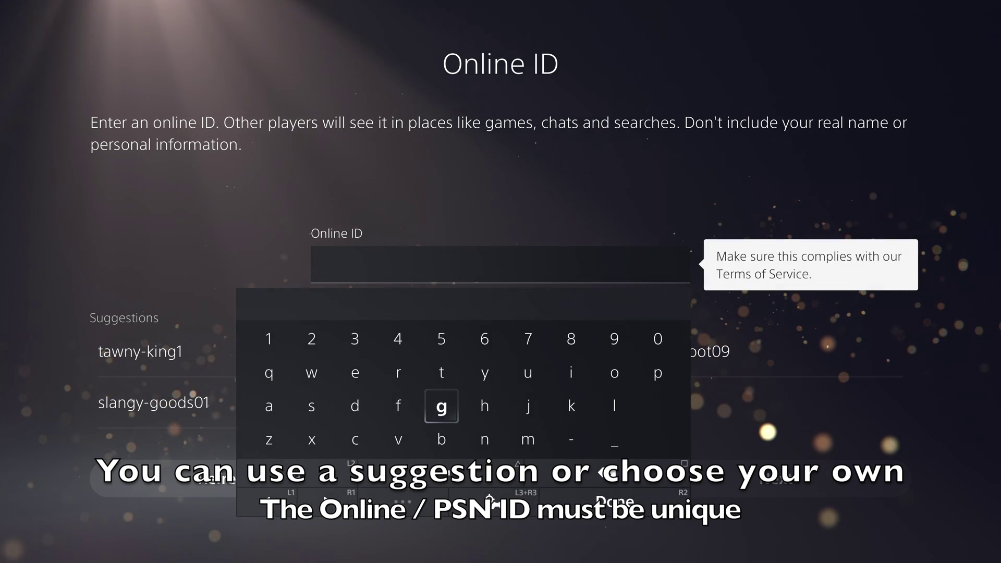
{"action": "type", "text": "c"}
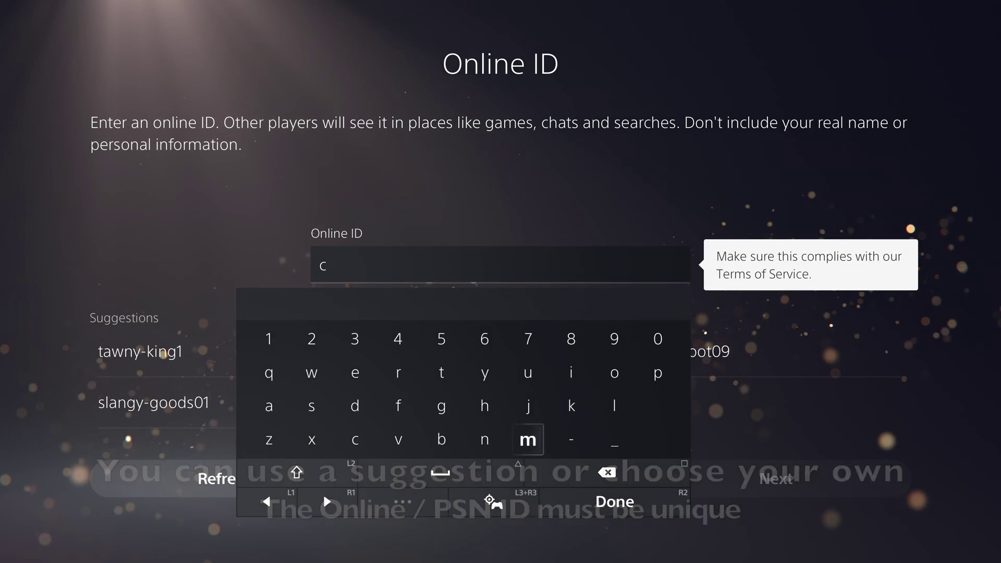
{"action": "type", "text": "li"}
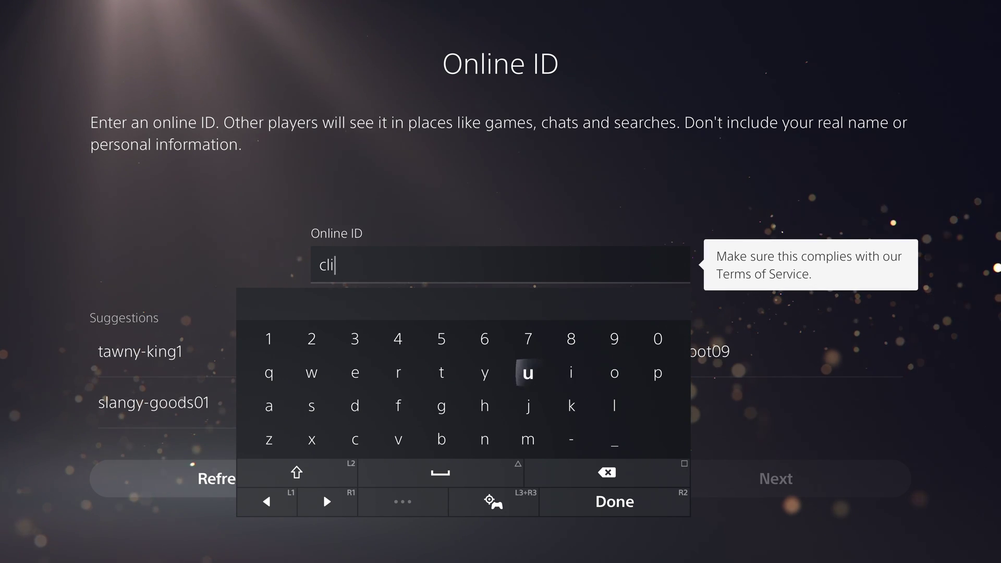
{"action": "type", "text": "ff"}
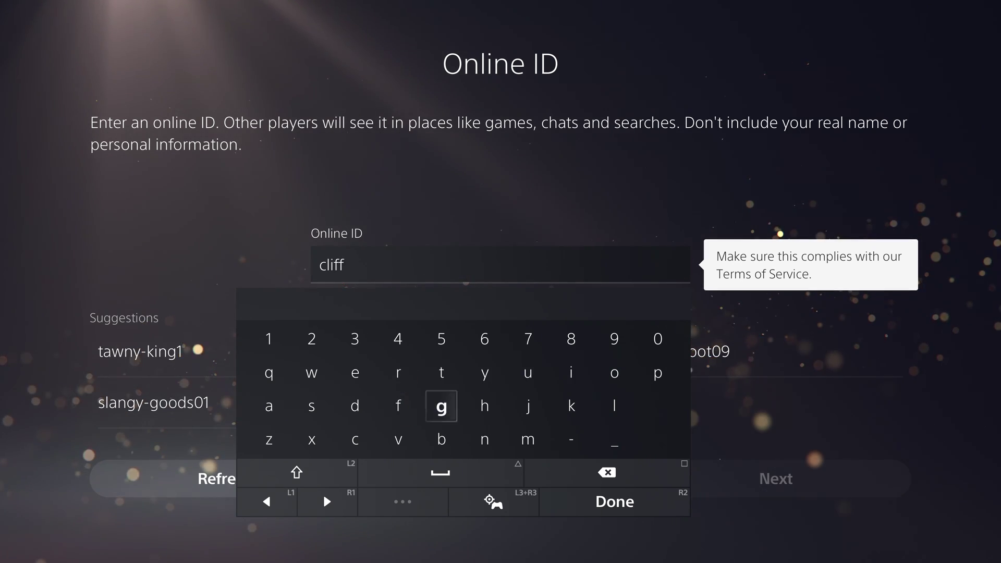
{"action": "type", "text": "har"}
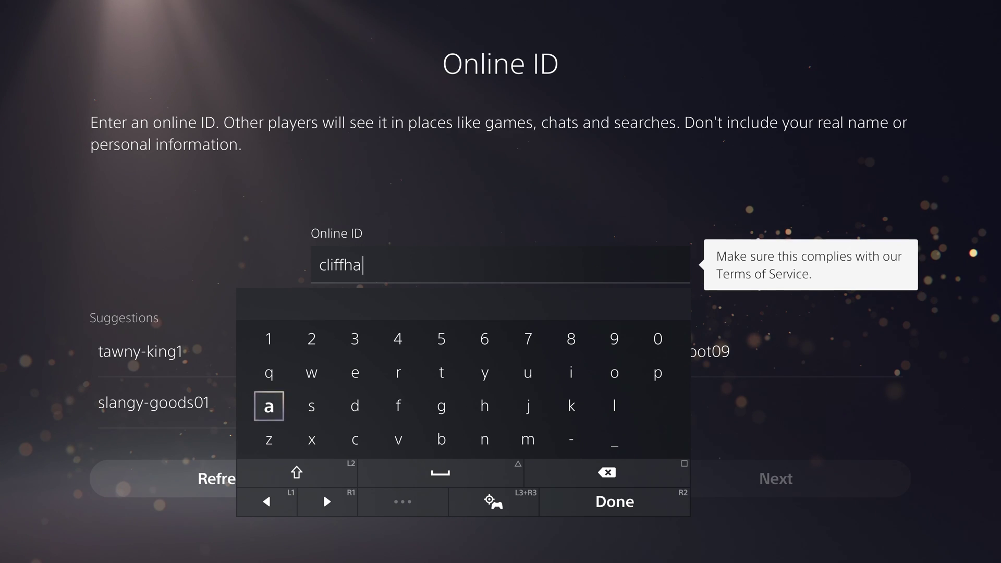
{"action": "key", "text": "Right"}
{"action": "key", "text": "Right"}
{"action": "key", "text": "Right"}
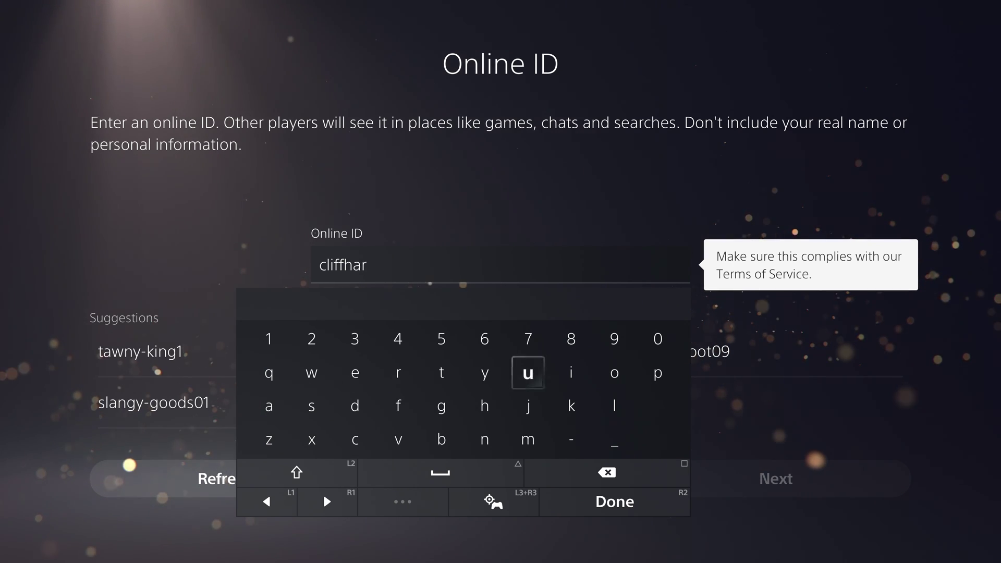
{"action": "key", "text": "Left"}
{"action": "key", "text": "Left"}
{"action": "key", "text": "Left"}
{"action": "type", "text": "ri"}
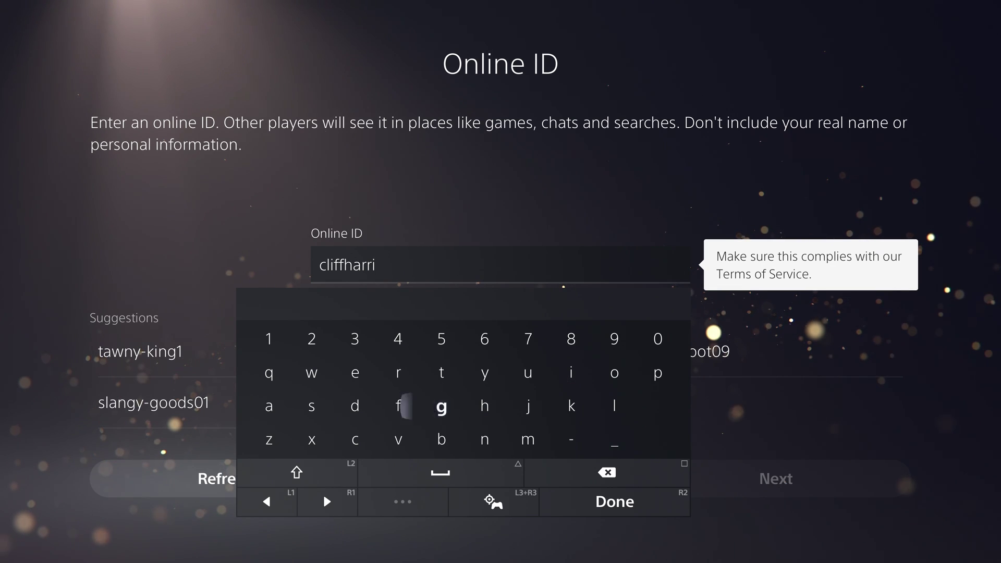
{"action": "type", "text": "s"}
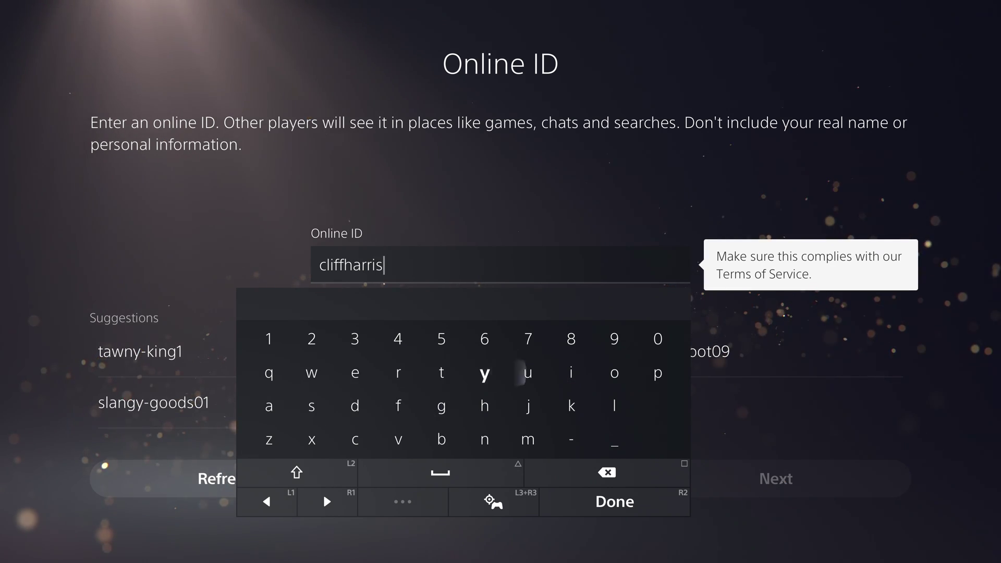
{"action": "type", "text": "on55"}
{"action": "key", "text": "Return"}
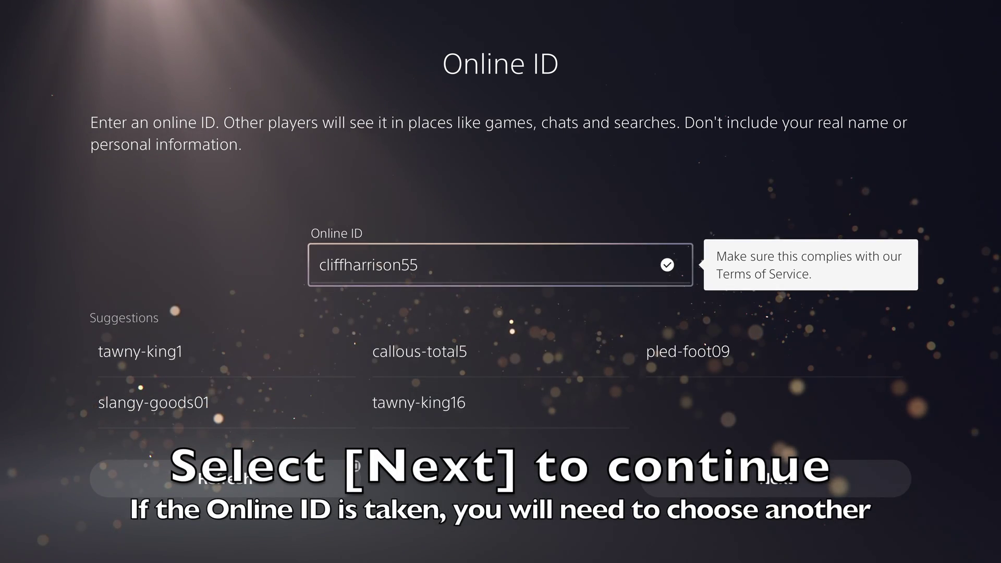
Continue with the accepted online ID to the privacy profile choices
{"action": "key", "text": "Down"}
{"action": "key", "text": "Right"}
{"action": "key", "text": "Down"}
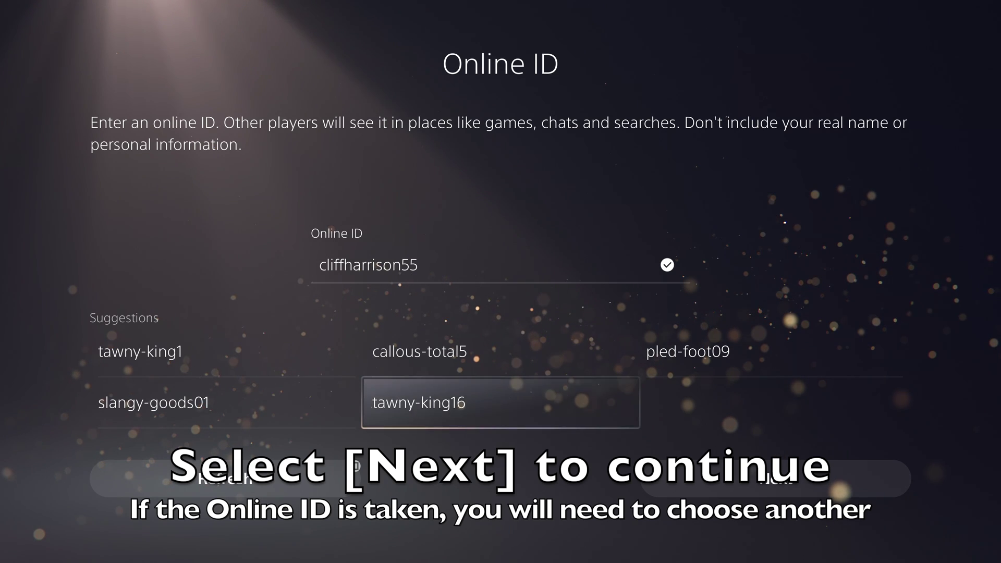
{"action": "key", "text": "Down"}
{"action": "key", "text": "Return"}
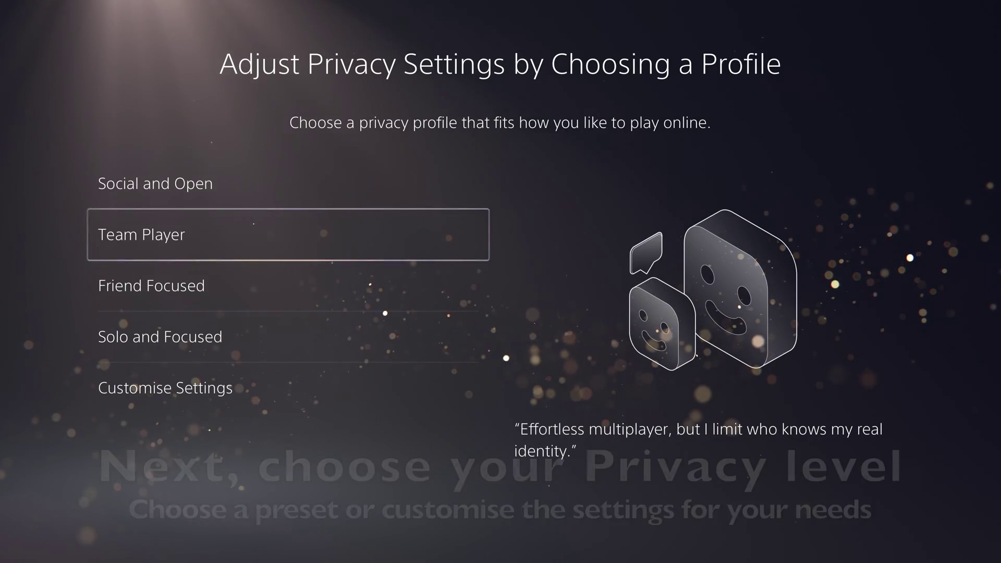
Compare the privacy profiles, then select and apply Friend Focused
{"action": "key", "text": "Up"}
{"action": "key", "text": "Down"}
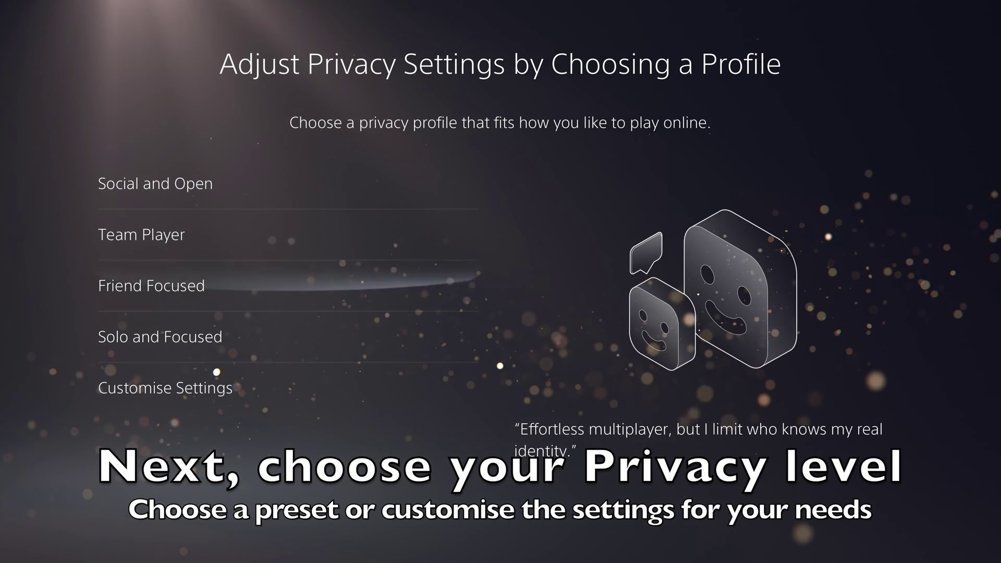
{"action": "key", "text": "Down"}
{"action": "key", "text": "Down"}
{"action": "key", "text": "Up"}
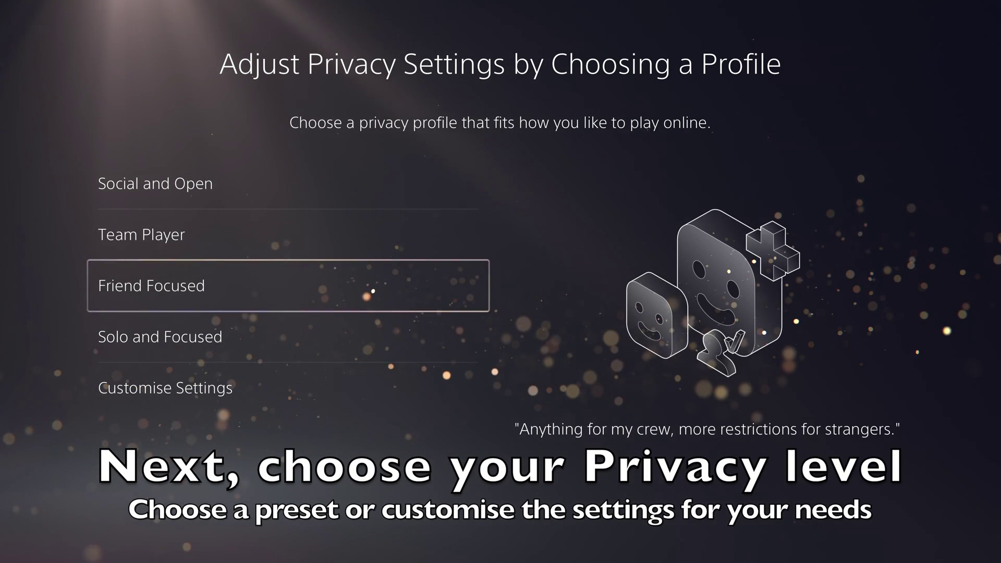
{"action": "key", "text": "Return"}
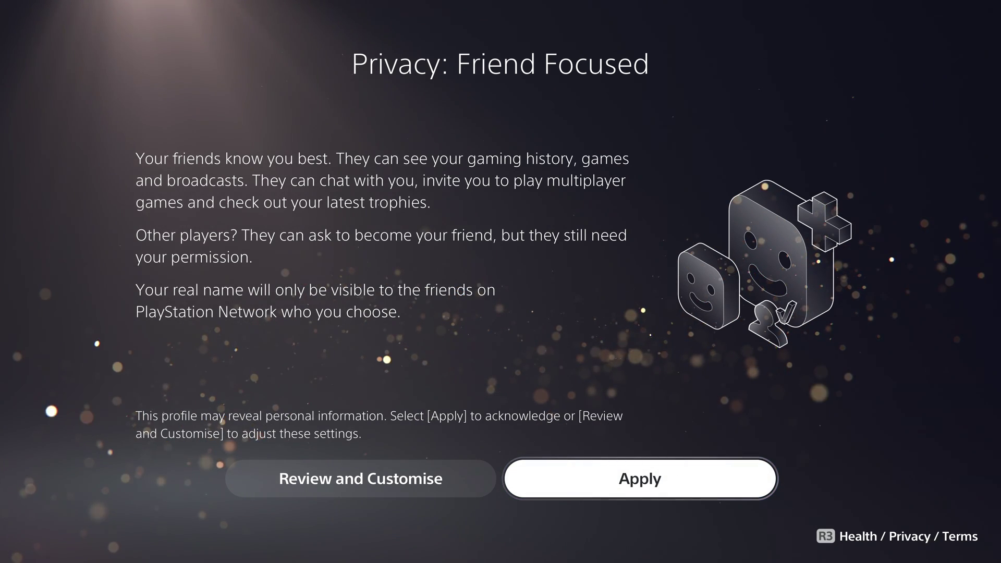
{"action": "key", "text": "Return"}
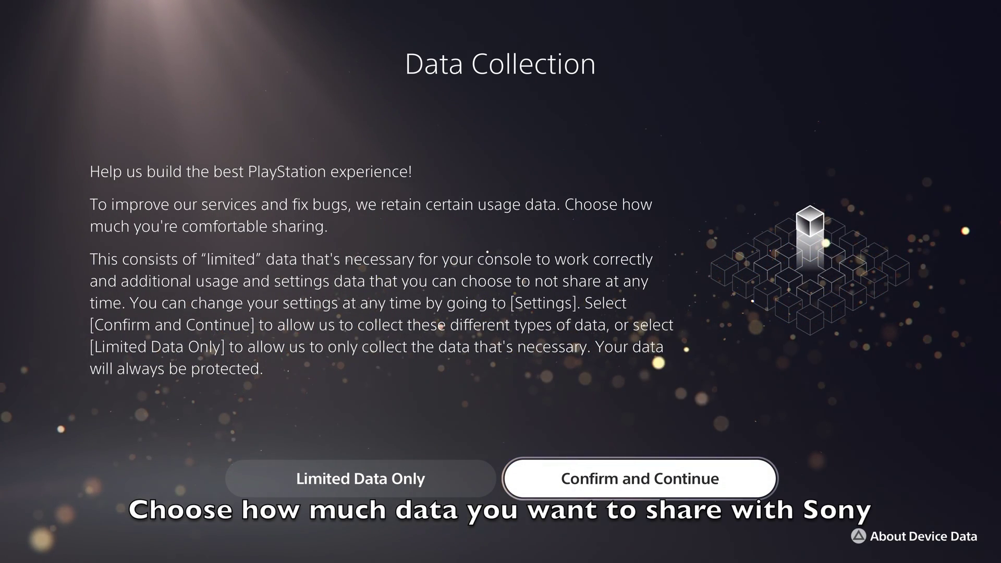
Allow full data collection and confirm Personalisation with recommendations and advertising left on
{"action": "key", "text": "Return"}
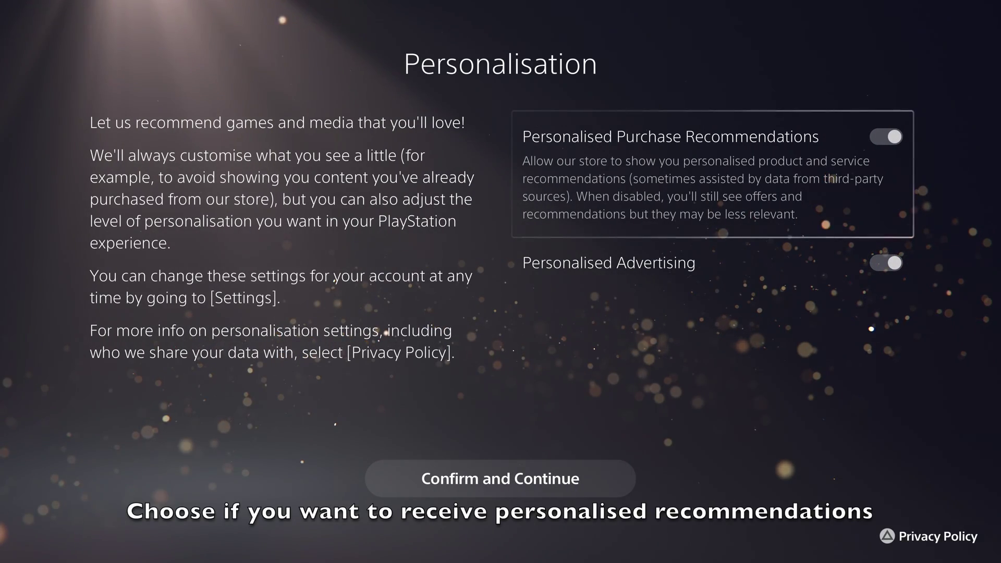
{"action": "key", "text": "Down"}
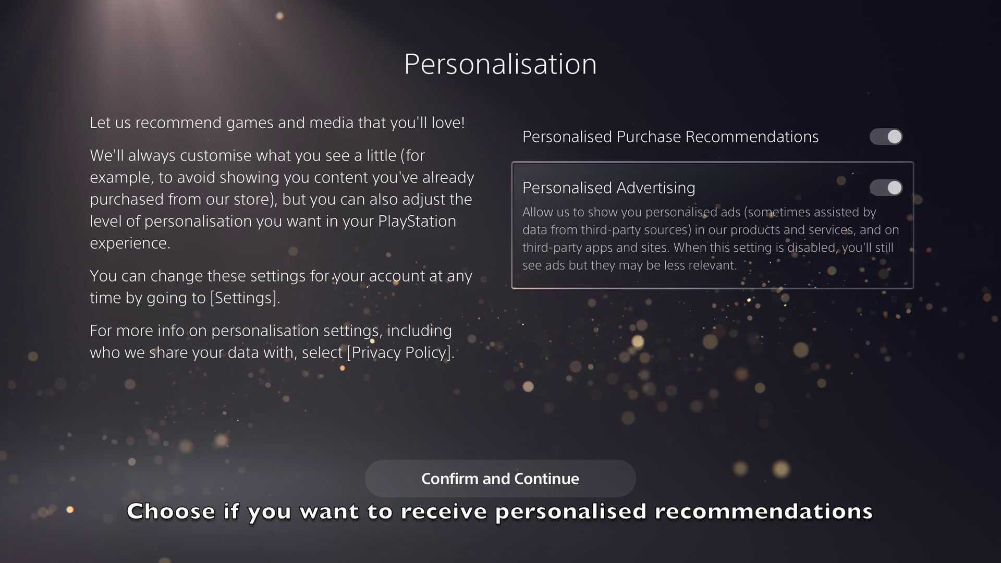
{"action": "key", "text": "Down"}
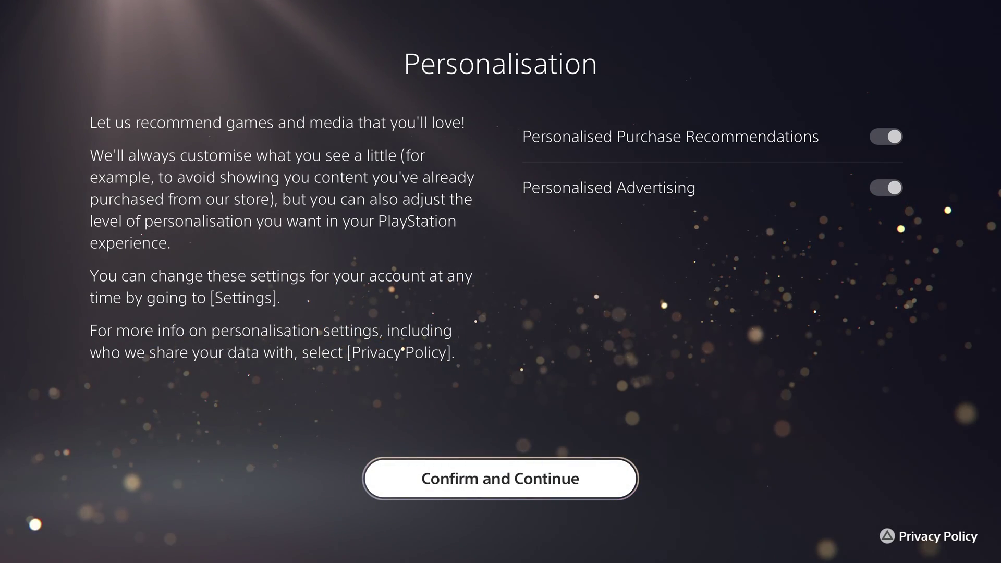
{"action": "key", "text": "Return"}
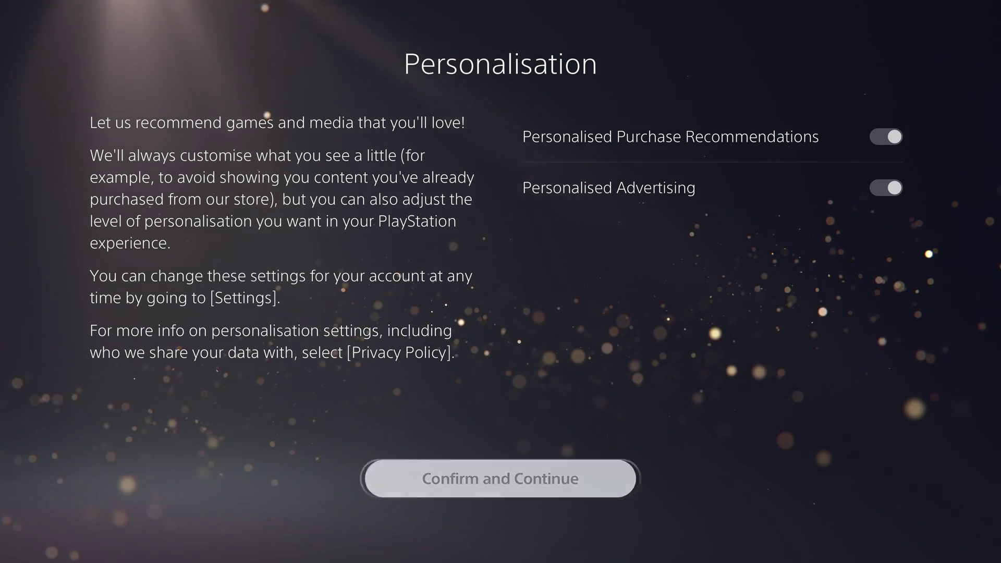
{"action": "key", "text": "Right"}
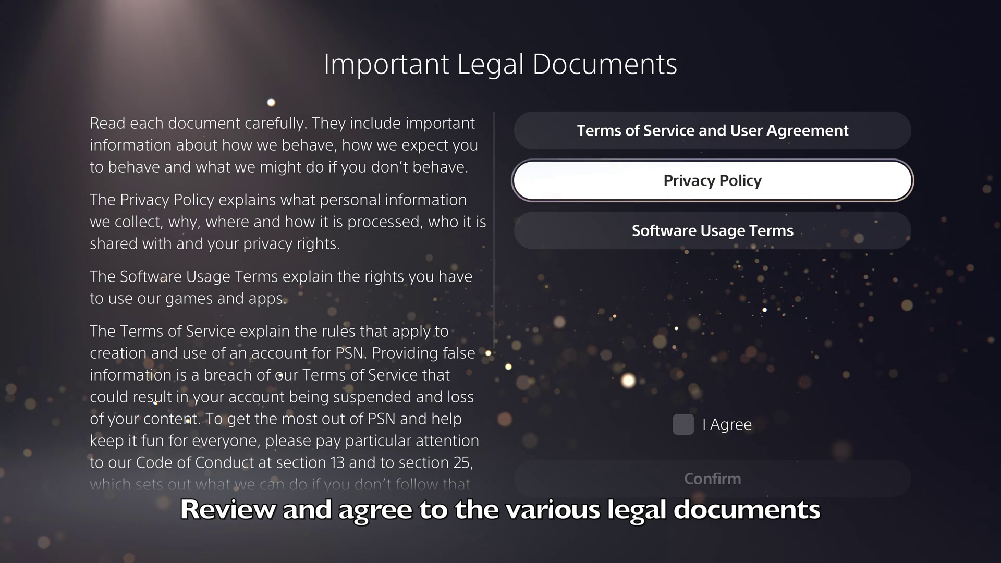
Tick I Agree under Important Legal Documents and confirm
{"action": "key", "text": "Down"}
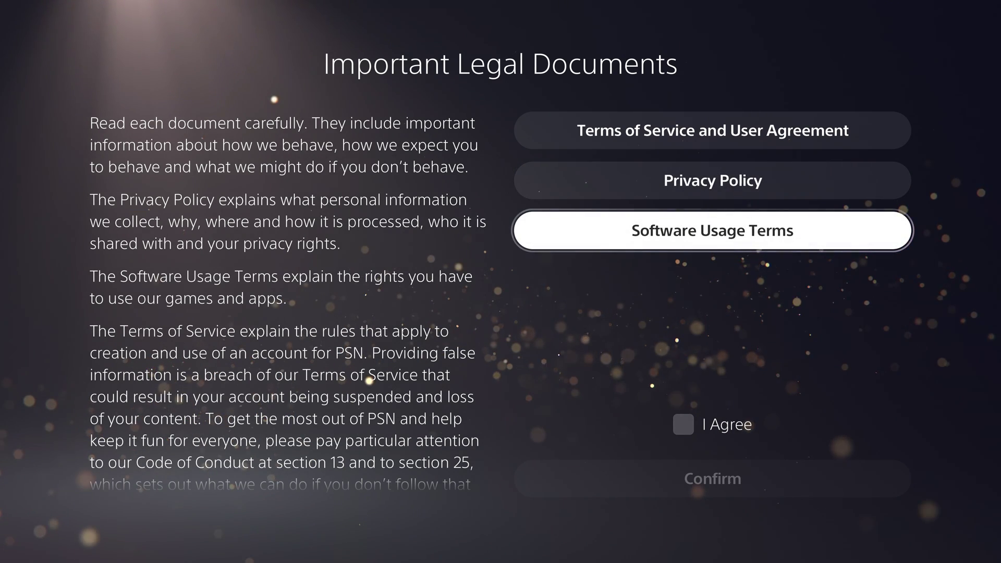
{"action": "key", "text": "Down"}
{"action": "key", "text": "Return"}
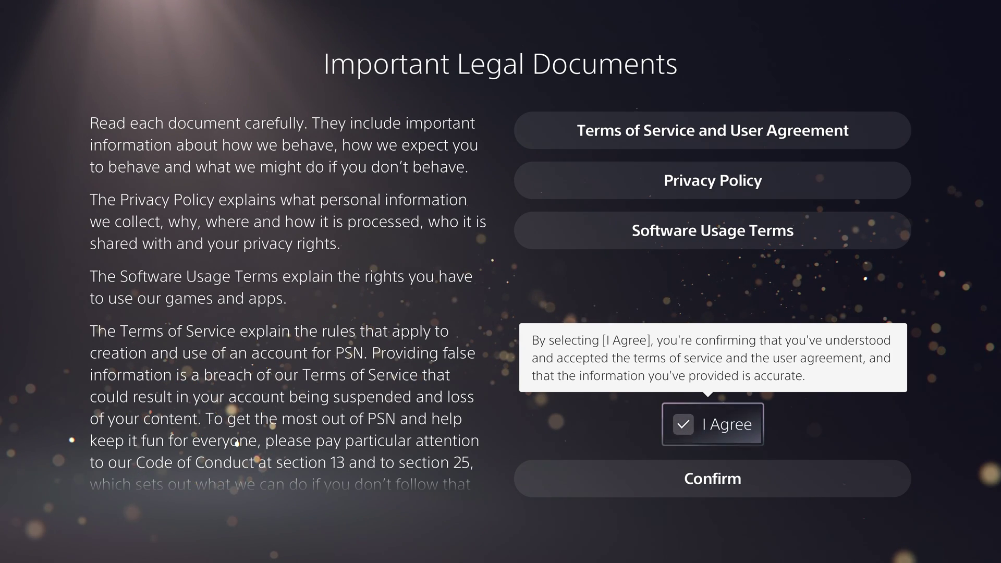
{"action": "key", "text": "Down"}
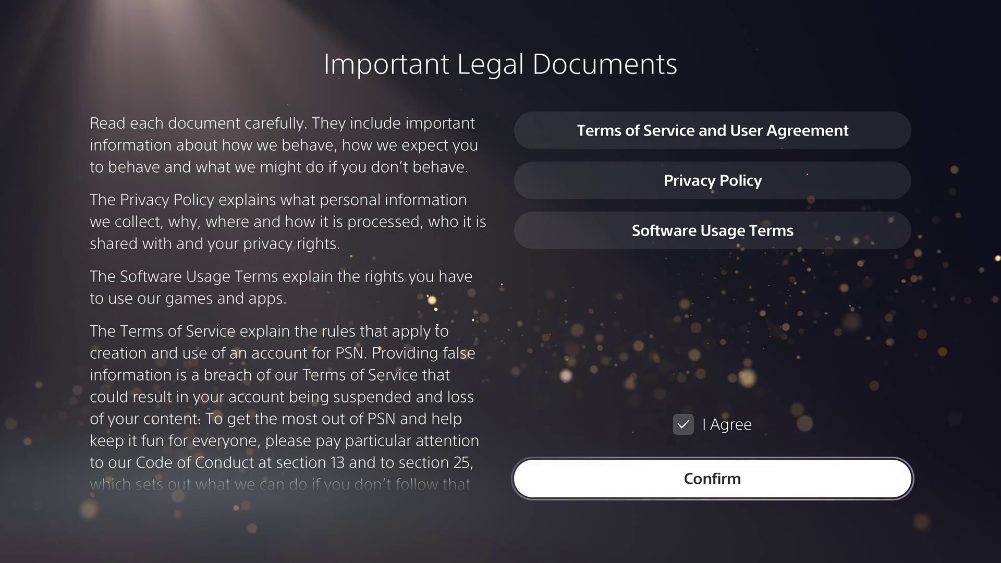
{"action": "key", "text": "Return"}
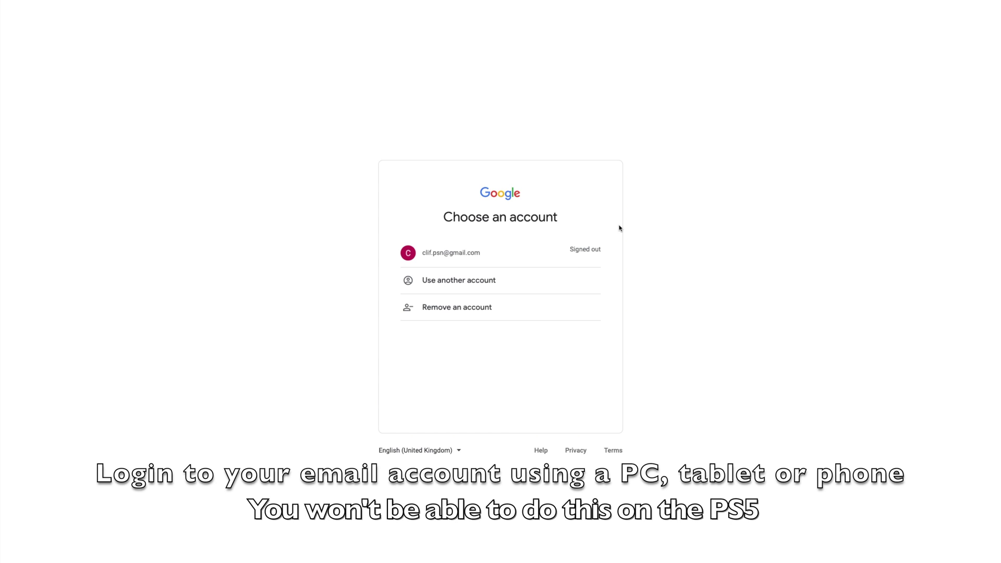
In Gmail, pick the account, open PlayStation's Account Registration Confirmation email and select Verify Now
{"action": "left_click", "coordinate": [479, 254]}
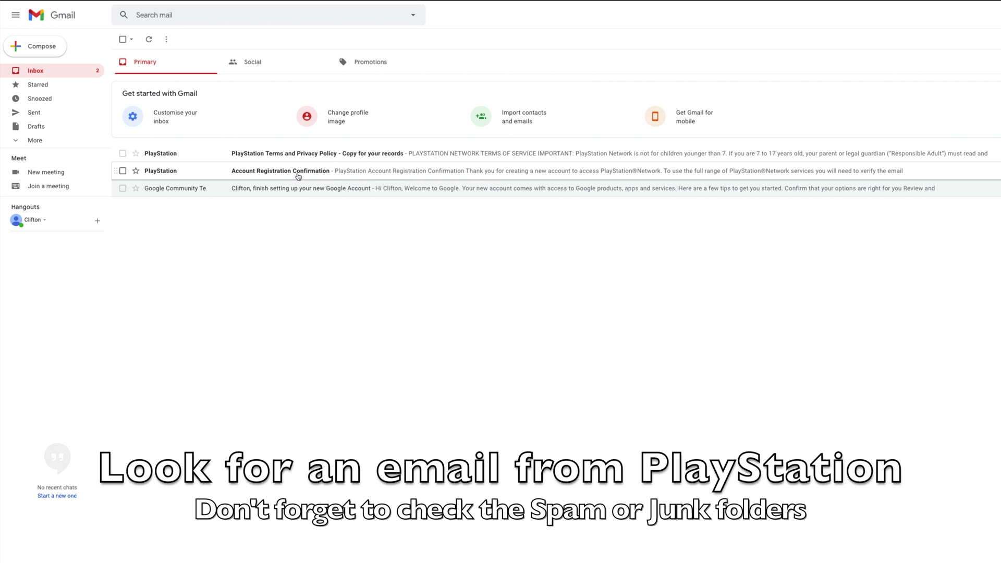
{"action": "left_click", "coordinate": [299, 176]}
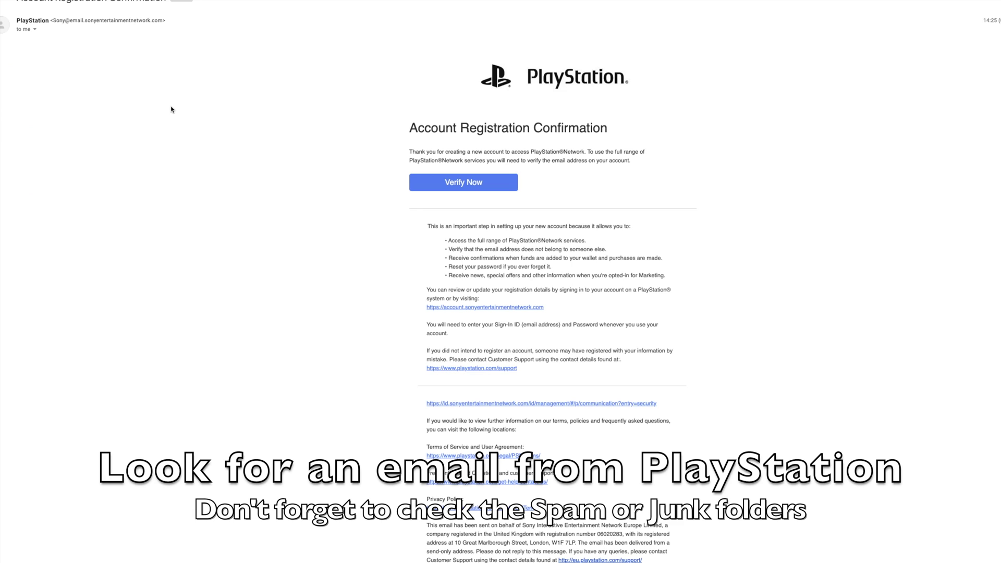
{"action": "left_click", "coordinate": [462, 184]}
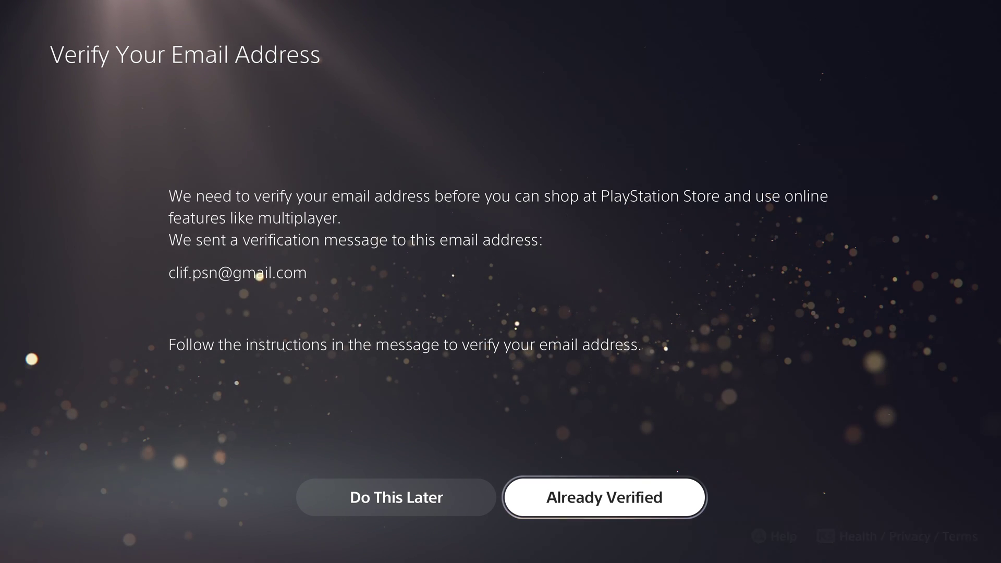
Choose Already Verified on the Verify Your Email Address screen
{"action": "key", "text": "Right"}
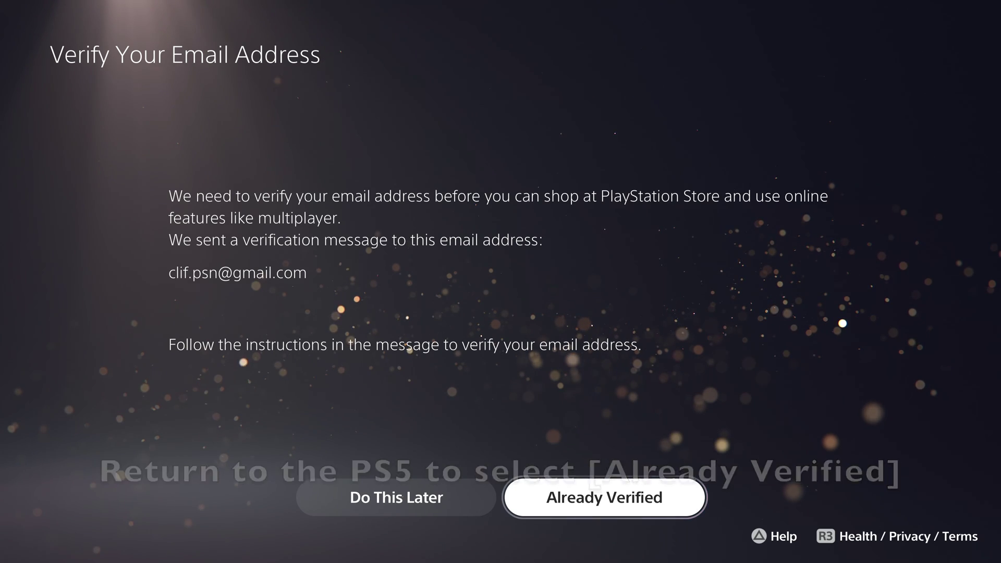
{"action": "key", "text": "Return"}
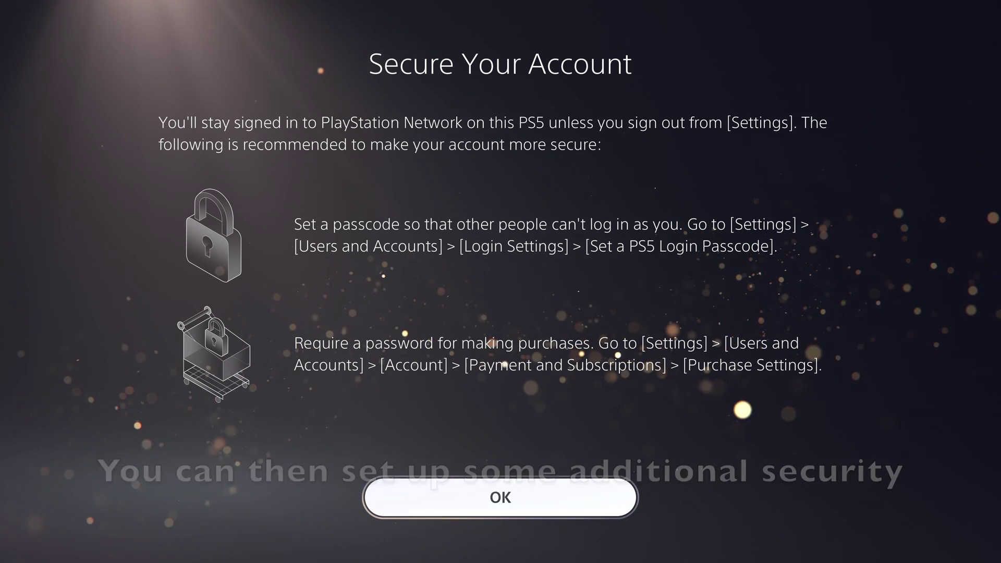
Acknowledge the Secure Your Account recommendations and postpone 2-step verification with Do This Later
{"action": "key", "text": "Return"}
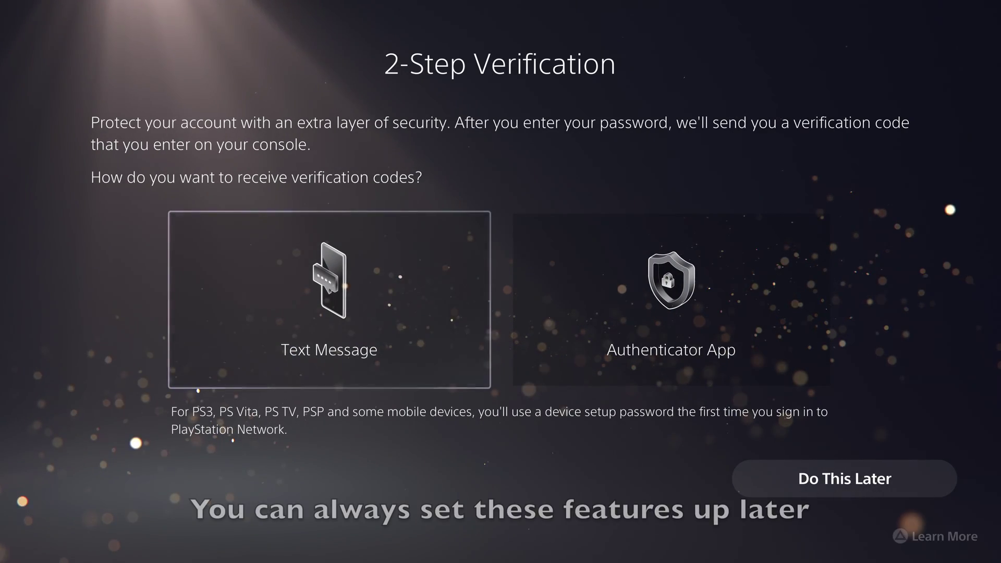
{"action": "key", "text": "Down"}
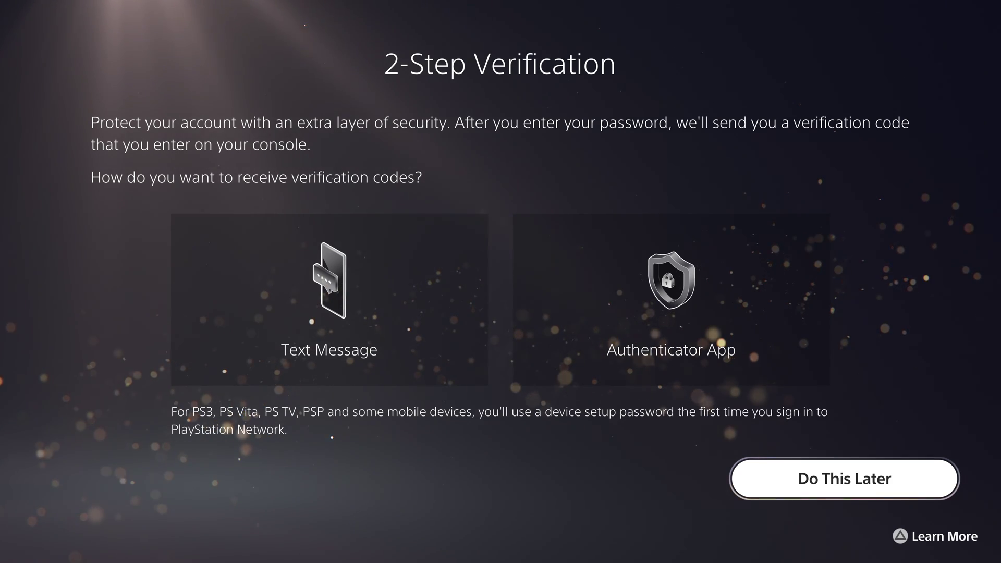
{"action": "key", "text": "Up"}
{"action": "key", "text": "Return"}
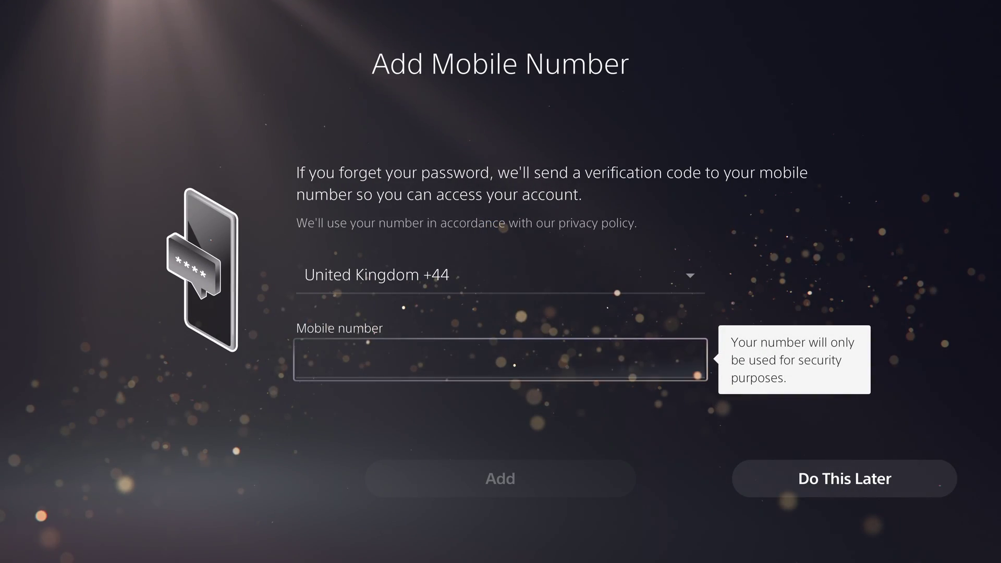
Skip adding a mobile number with Do This Later and dismiss the Account Creation Completed screen
{"action": "key", "text": "Down"}
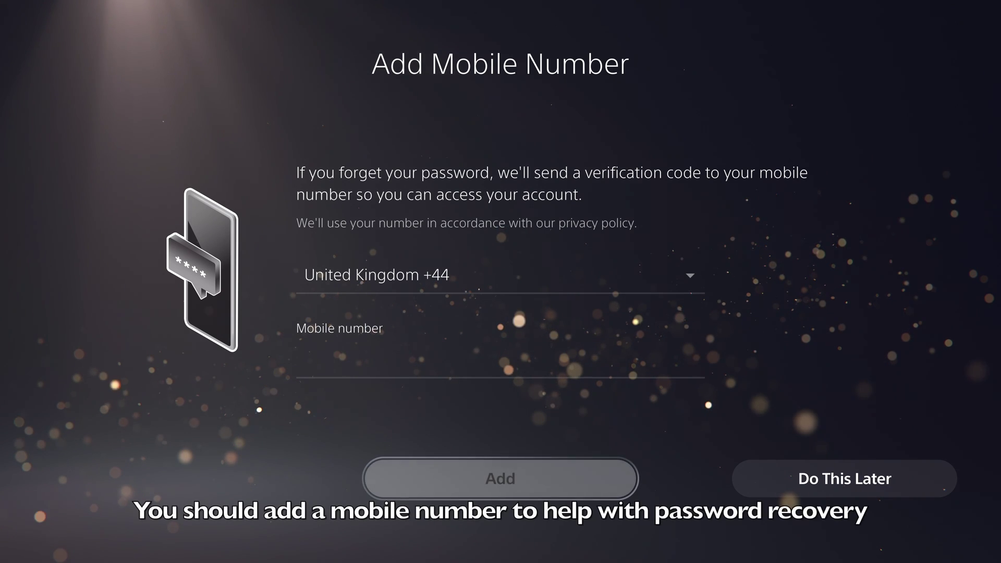
{"action": "key", "text": "Right"}
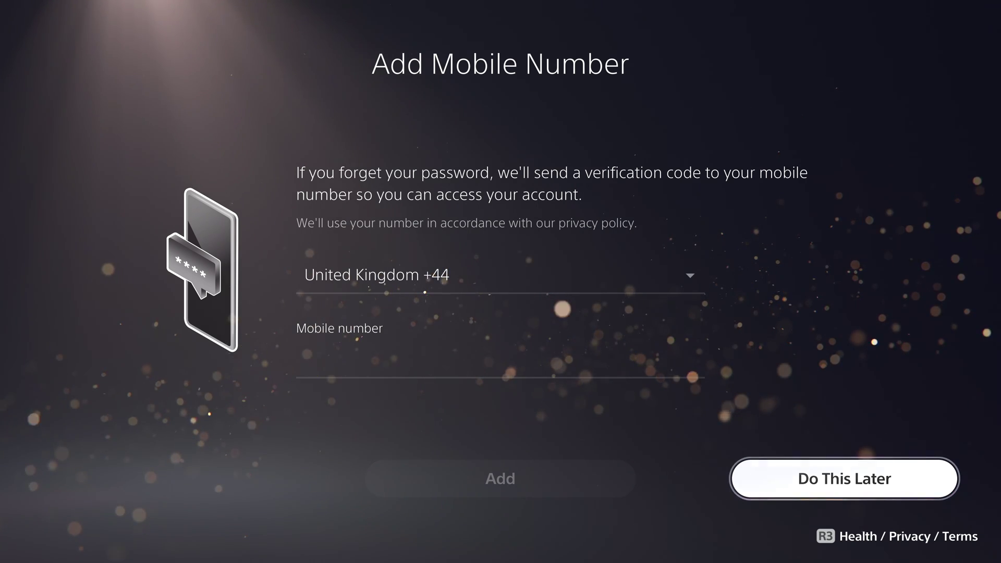
{"action": "key", "text": "Return"}
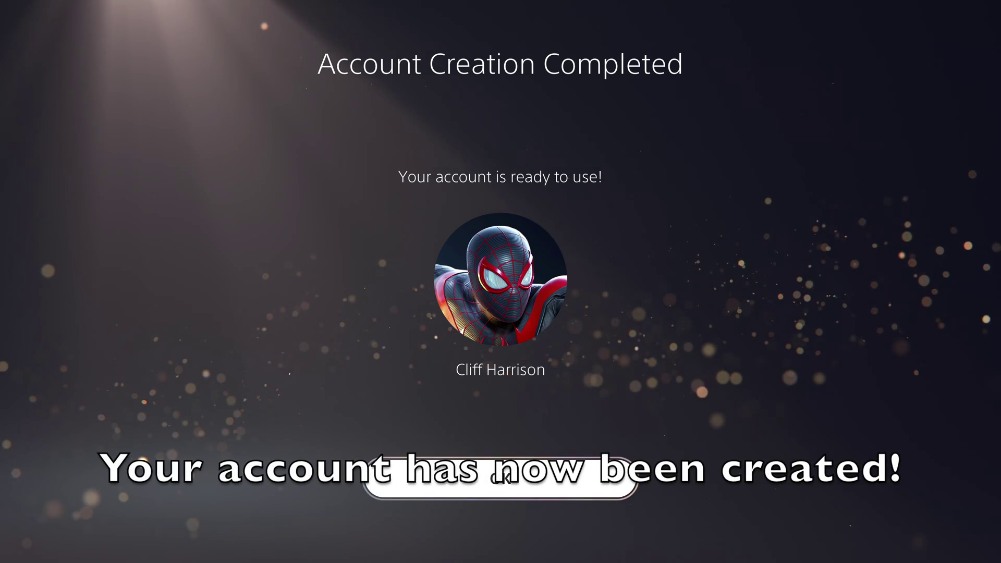
{"action": "key", "text": "Return"}
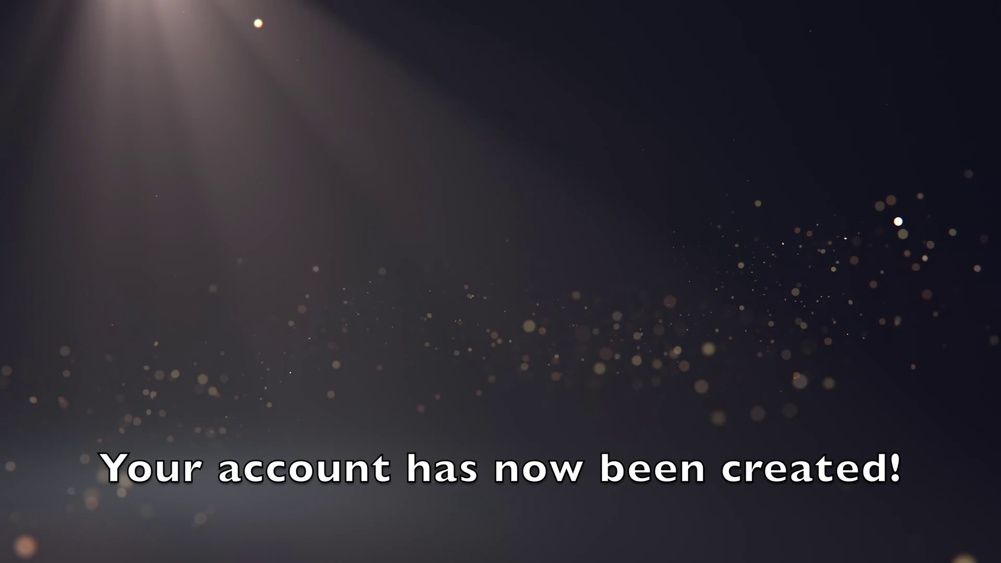